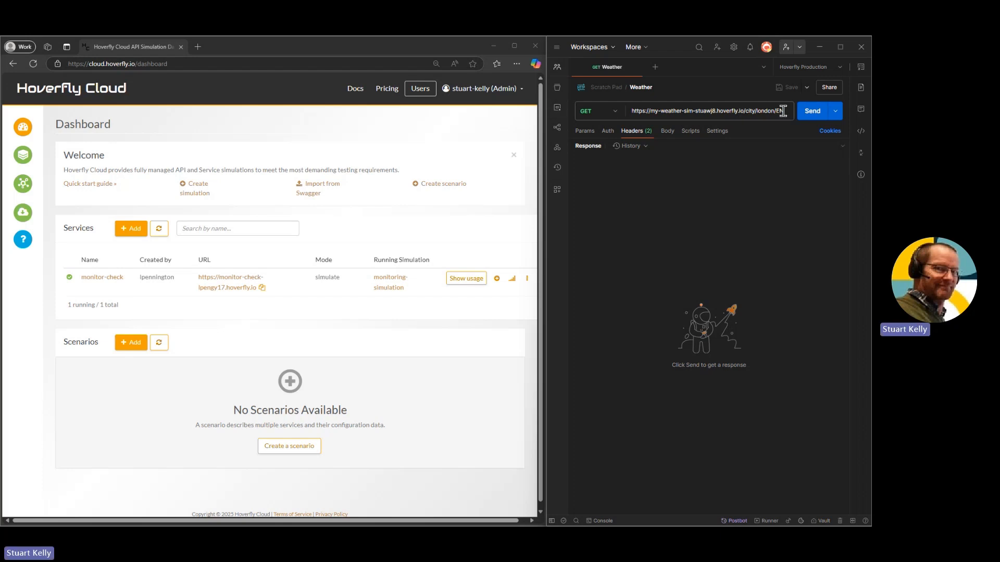
{"action": "left_click_drag", "start_coordinate": [784, 111], "coordinate": [612, 110]}
{"action": "type", "text": "https://open-weather13.p.rapidapi.com/city/london/EN"}
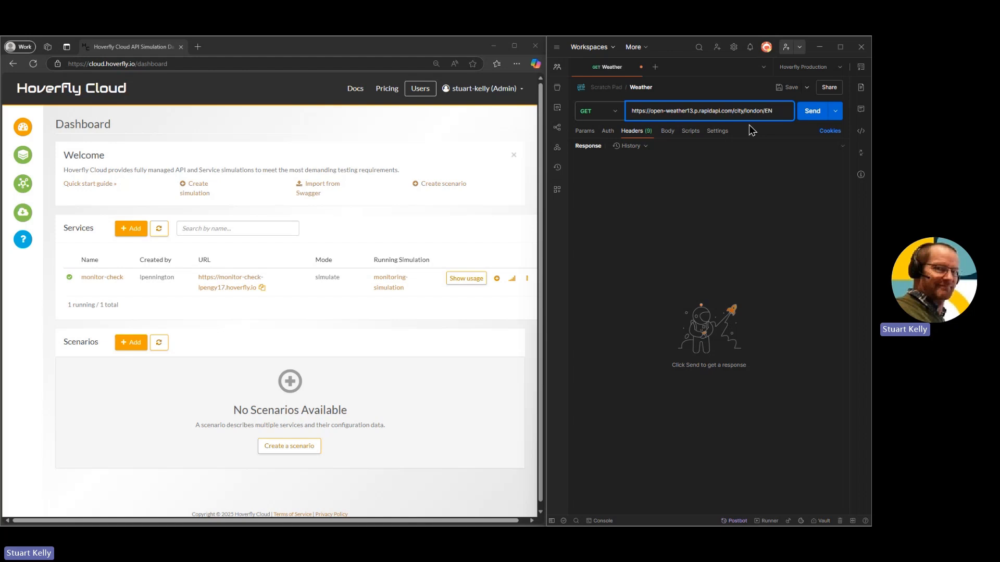
{"action": "left_click", "coordinate": [807, 113]}
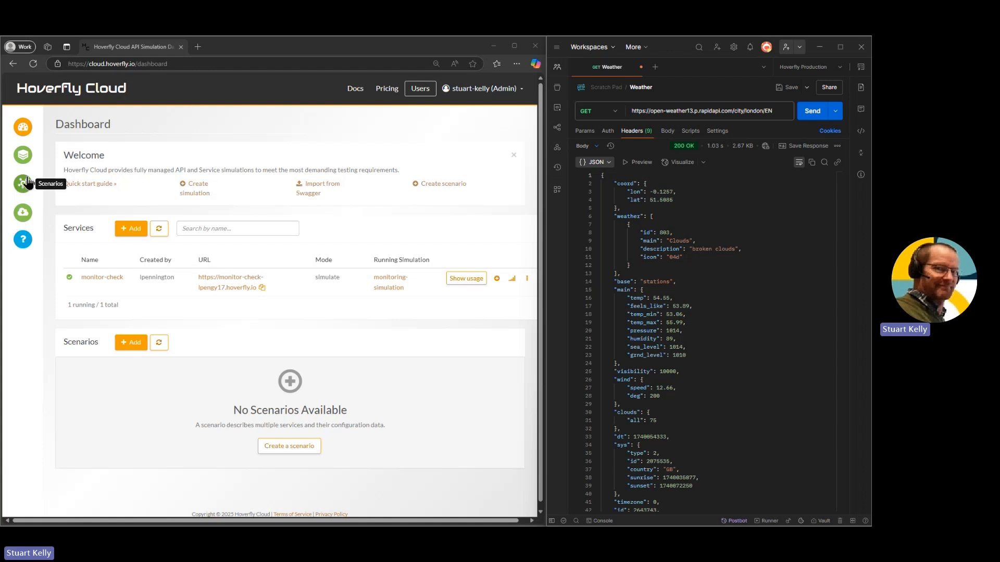
{"action": "left_click", "coordinate": [23, 155]}
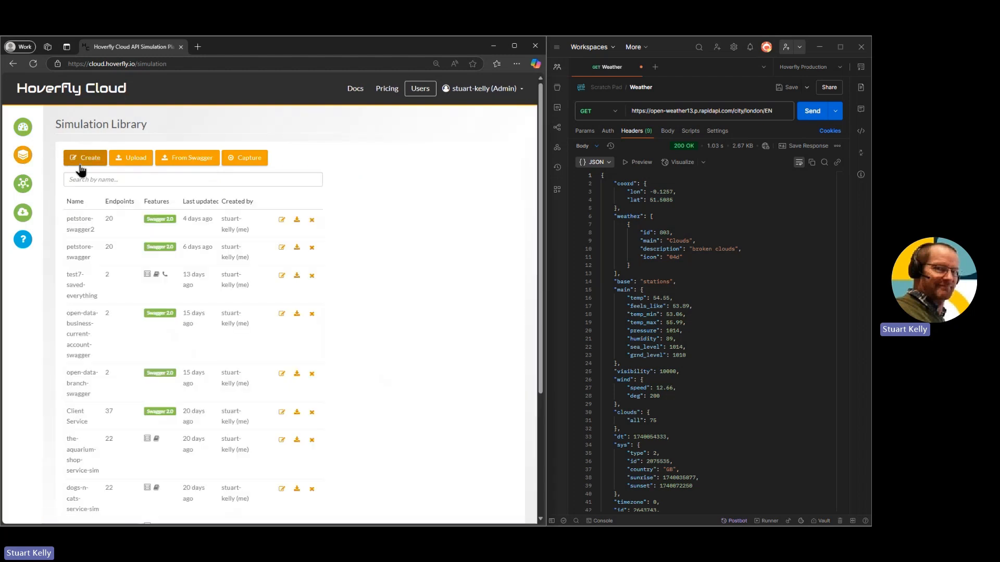
{"action": "left_click", "coordinate": [85, 159]}
{"action": "left_click", "coordinate": [92, 164]}
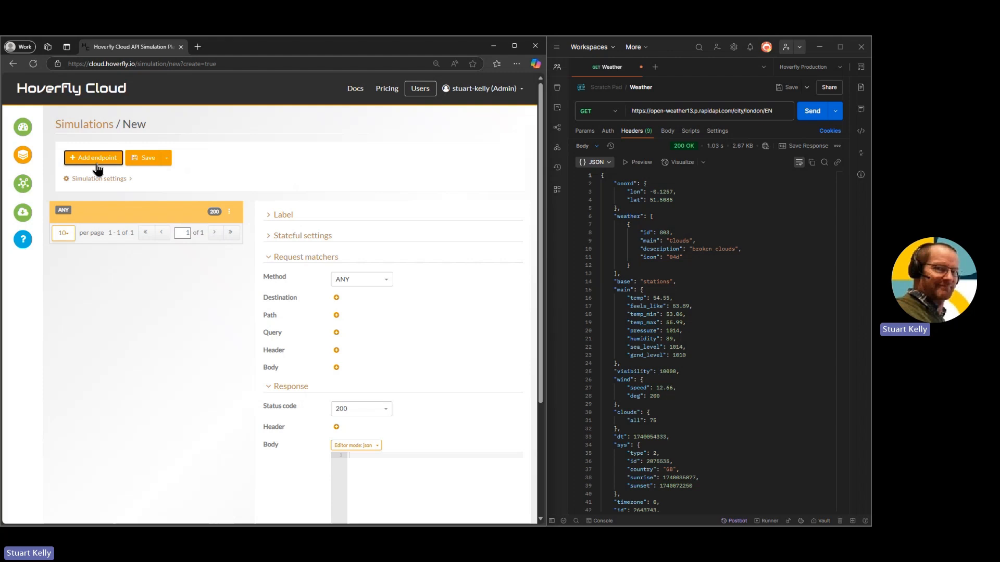
{"action": "left_click", "coordinate": [27, 130]}
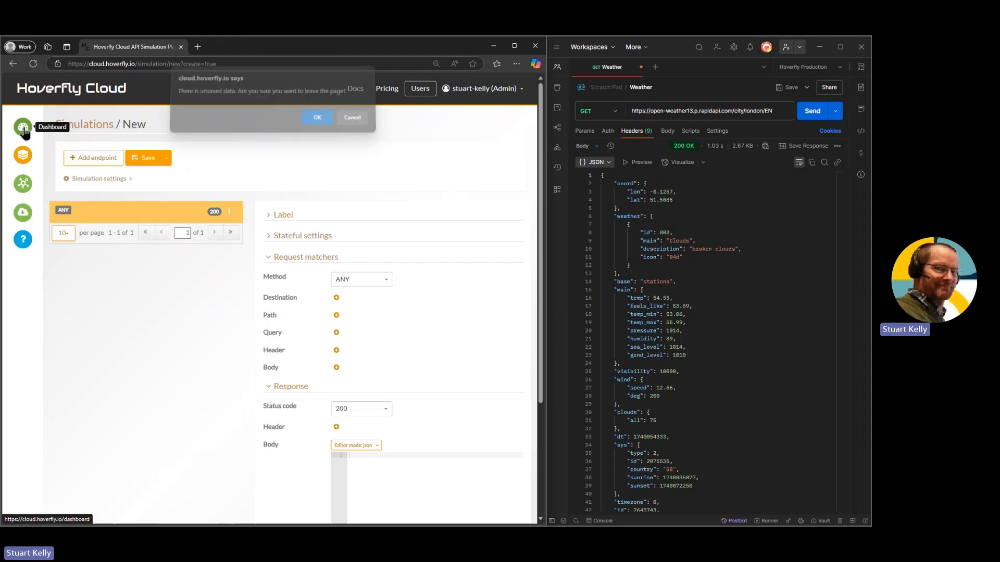
{"action": "left_click", "coordinate": [324, 122]}
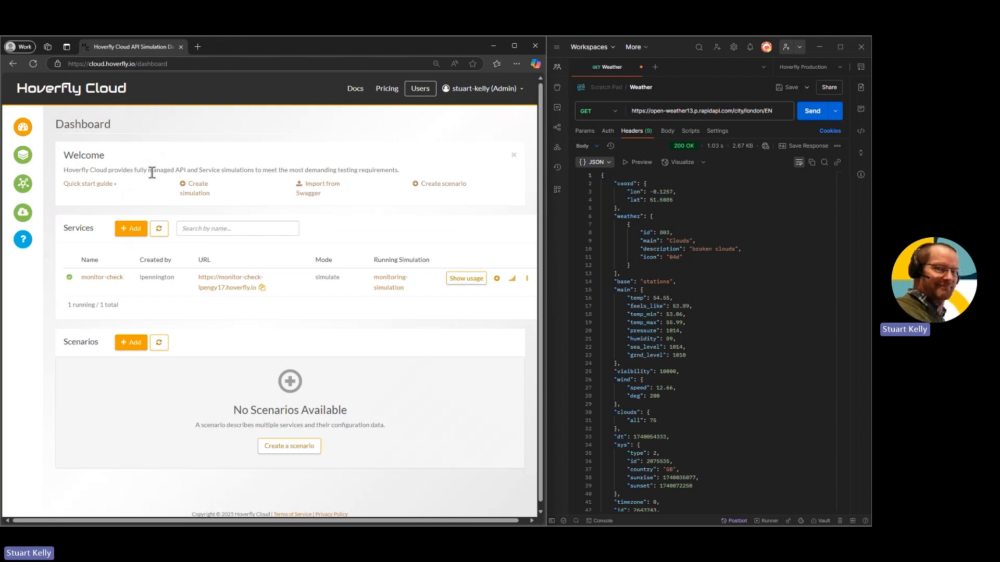
Start adding a new service in Hoverfly Cloud and name it my-weather-sim
{"action": "left_click", "coordinate": [135, 229]}
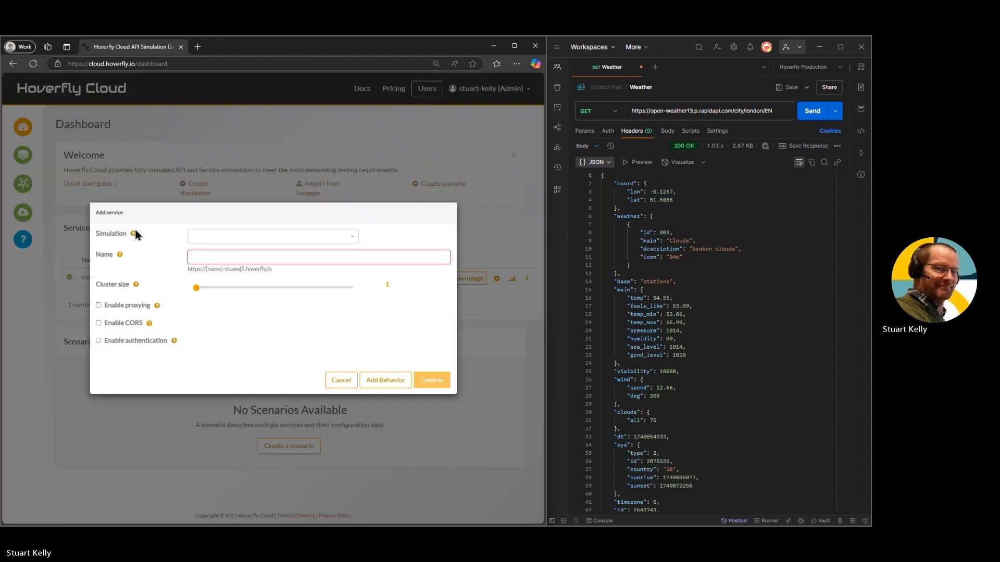
{"action": "left_click", "coordinate": [218, 258]}
{"action": "type", "text": "m"}
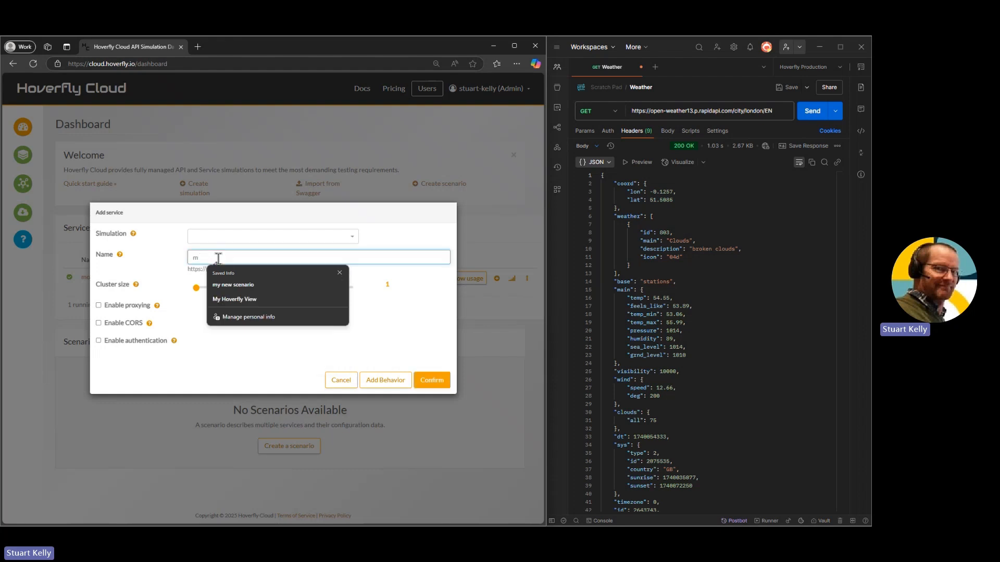
{"action": "type", "text": "y-"}
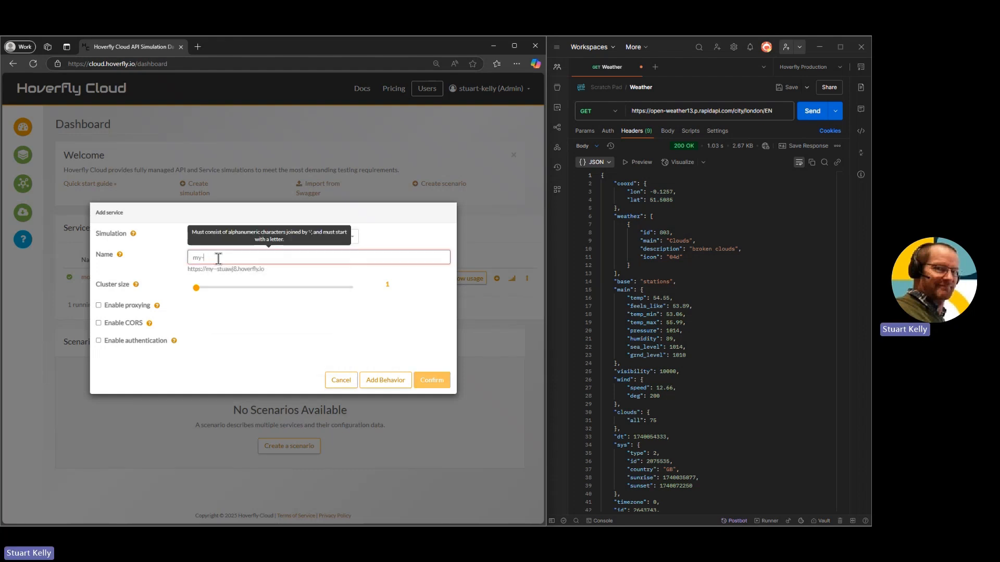
{"action": "type", "text": "weather"}
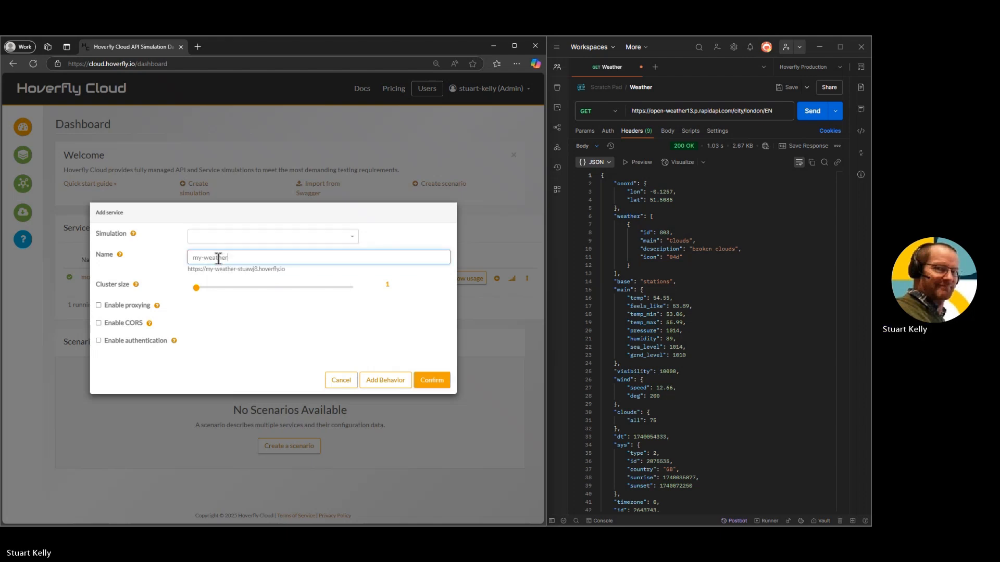
{"action": "type", "text": "-sim"}
{"action": "left_click", "coordinate": [99, 305]}
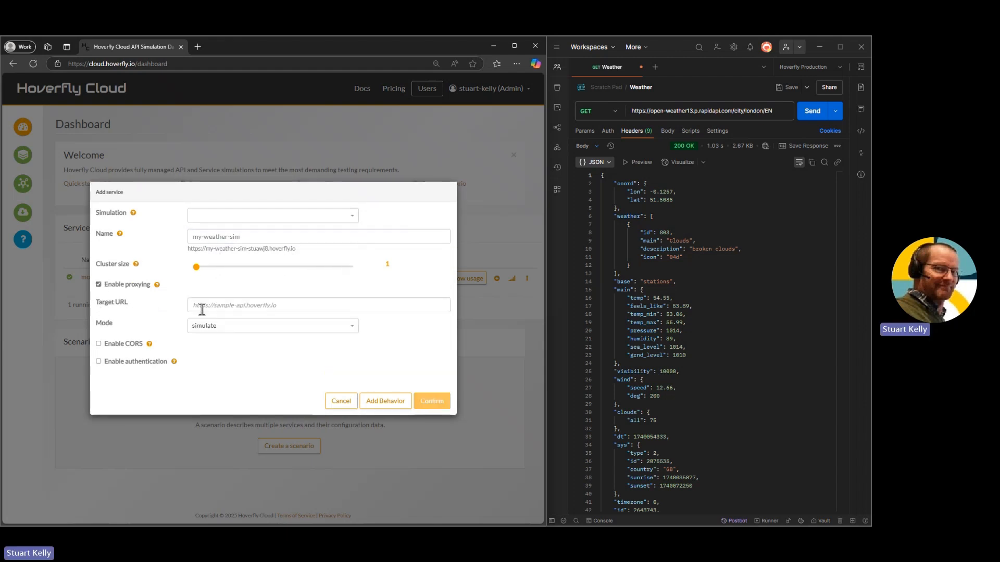
{"action": "left_click", "coordinate": [214, 307]}
{"action": "type", "text": "https://open-weather13.p.rapidapi.com/city/london/EN"}
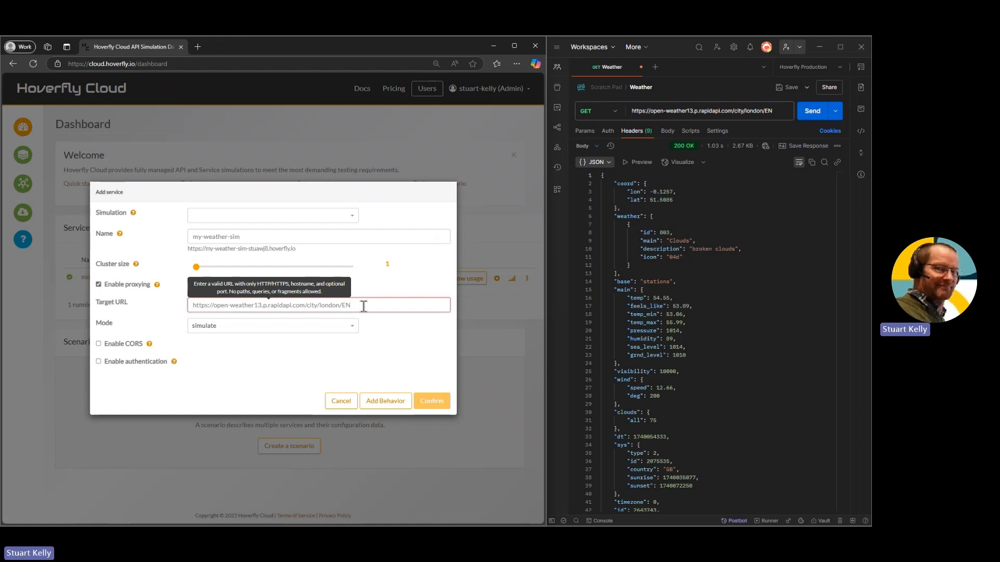
{"action": "key", "text": "BackSpace"}
{"action": "key", "text": "BackSpace"}
{"action": "key", "text": "BackSpace"}
{"action": "key", "text": "BackSpace"}
{"action": "key", "text": "BackSpace"}
{"action": "key", "text": "BackSpace"}
{"action": "key", "text": "BackSpace"}
{"action": "key", "text": "BackSpace"}
{"action": "key", "text": "BackSpace"}
{"action": "key", "text": "BackSpace"}
{"action": "key", "text": "BackSpace"}
{"action": "key", "text": "BackSpace"}
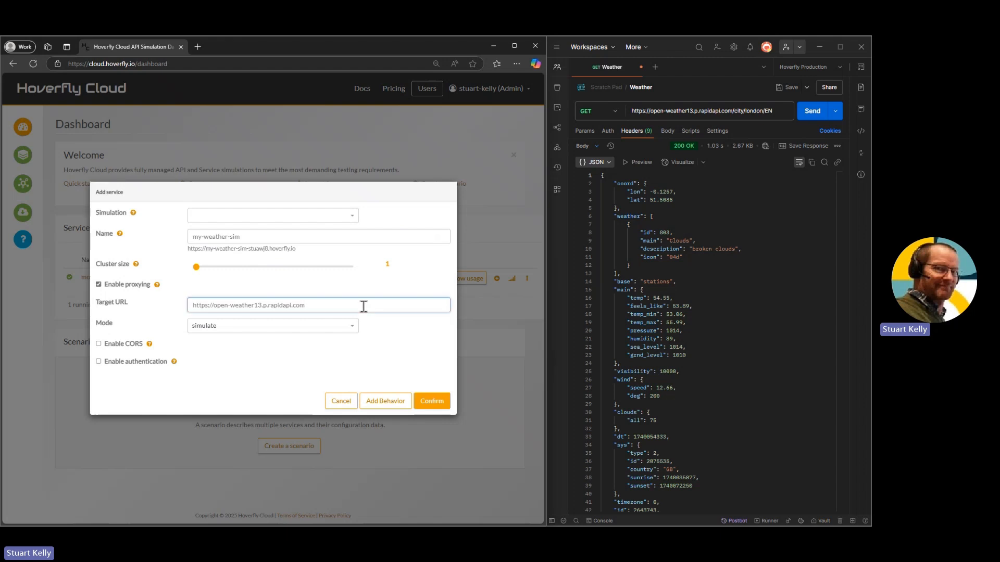
Set the service's mode to capture and create the service
{"action": "left_click", "coordinate": [355, 332]}
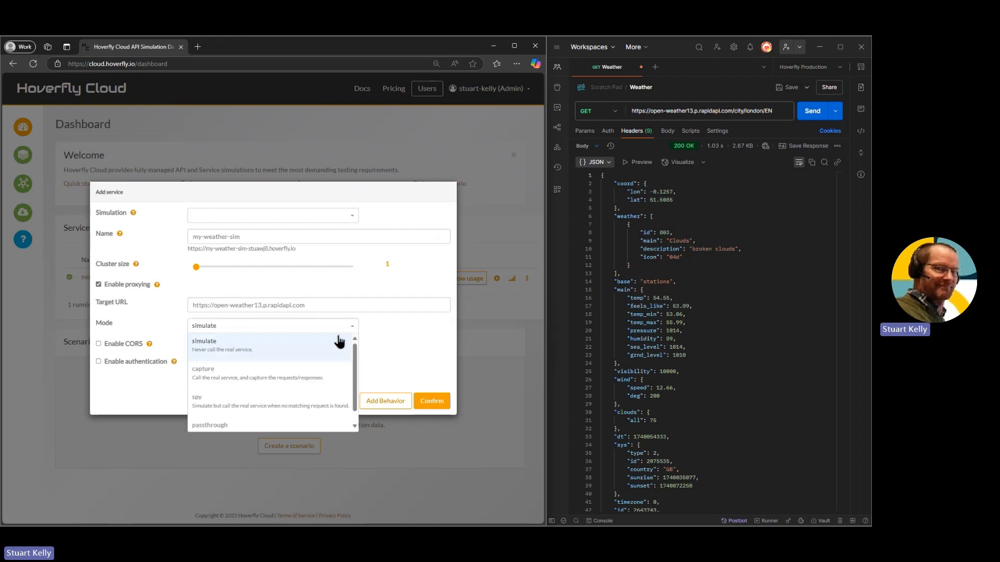
{"action": "left_click", "coordinate": [281, 369]}
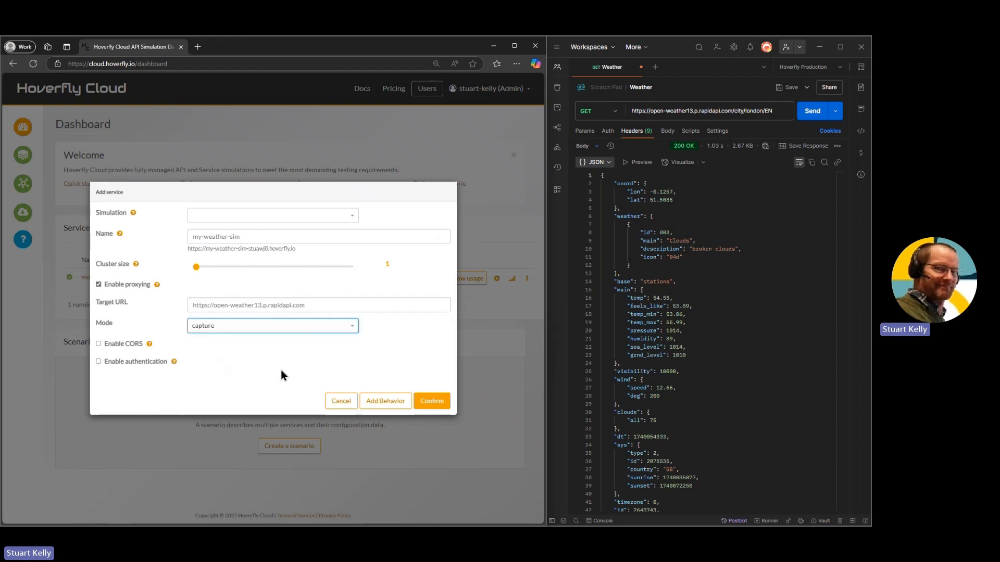
{"action": "left_click", "coordinate": [433, 402]}
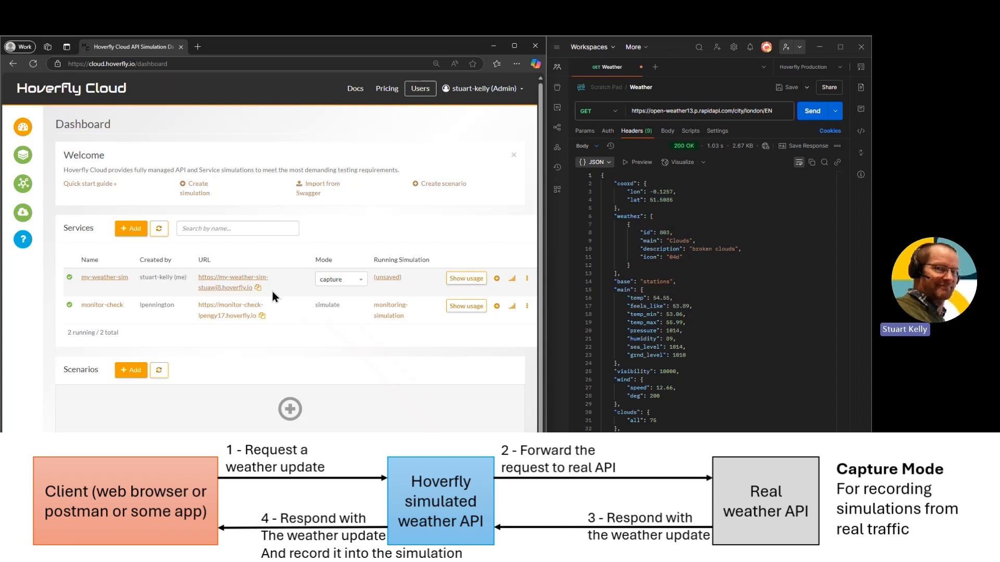
Send the /city/london/EN request through the my-weather-sim service URL and refresh the service's open simulation, accepting the loss of unsaved changes
{"action": "left_click", "coordinate": [390, 280]}
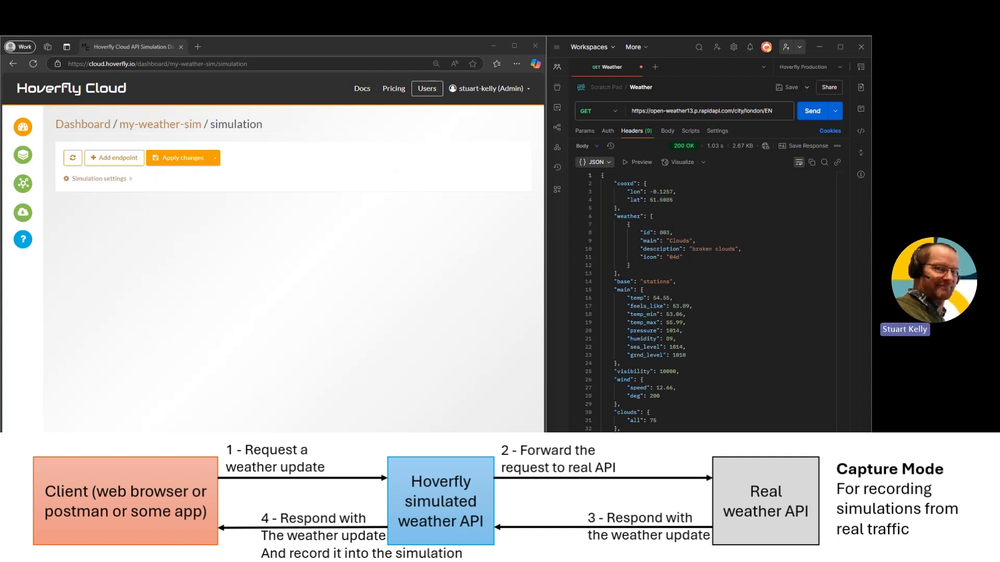
{"action": "left_click", "coordinate": [689, 111]}
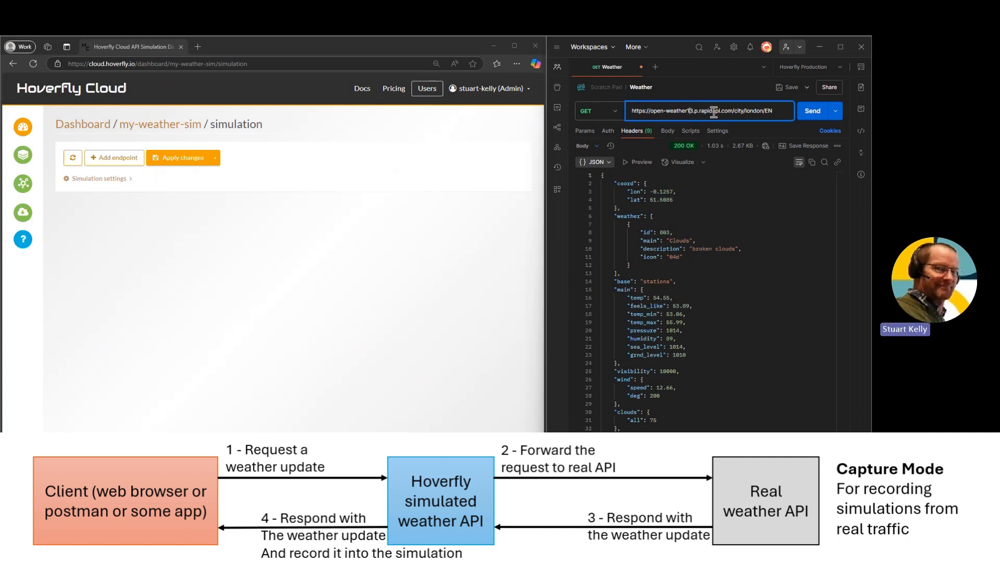
{"action": "left_click_drag", "start_coordinate": [733, 111], "coordinate": [632, 110]}
{"action": "type", "text": "https://my-weather-sim-stuawj8.hoverfly.io"}
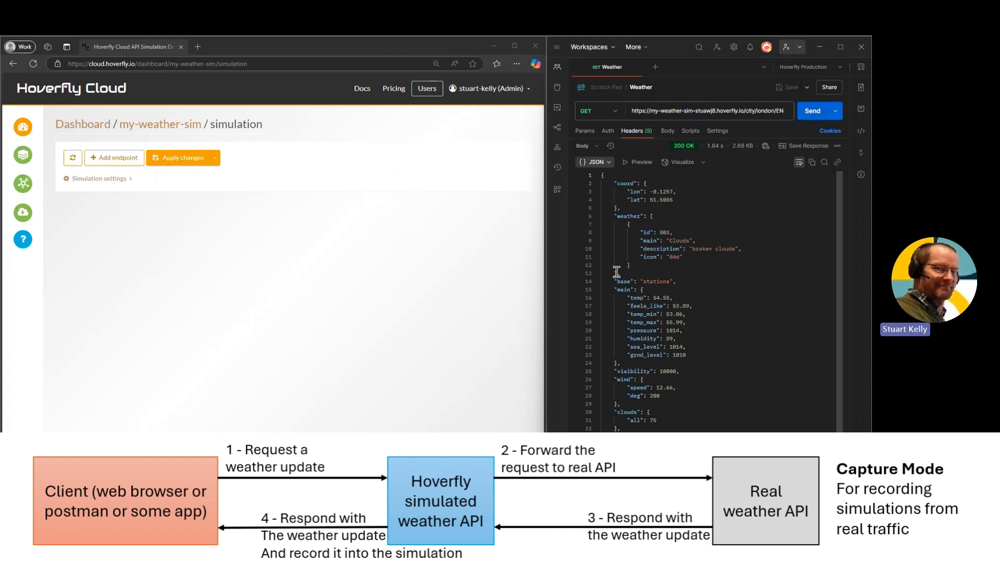
{"action": "left_click", "coordinate": [74, 161]}
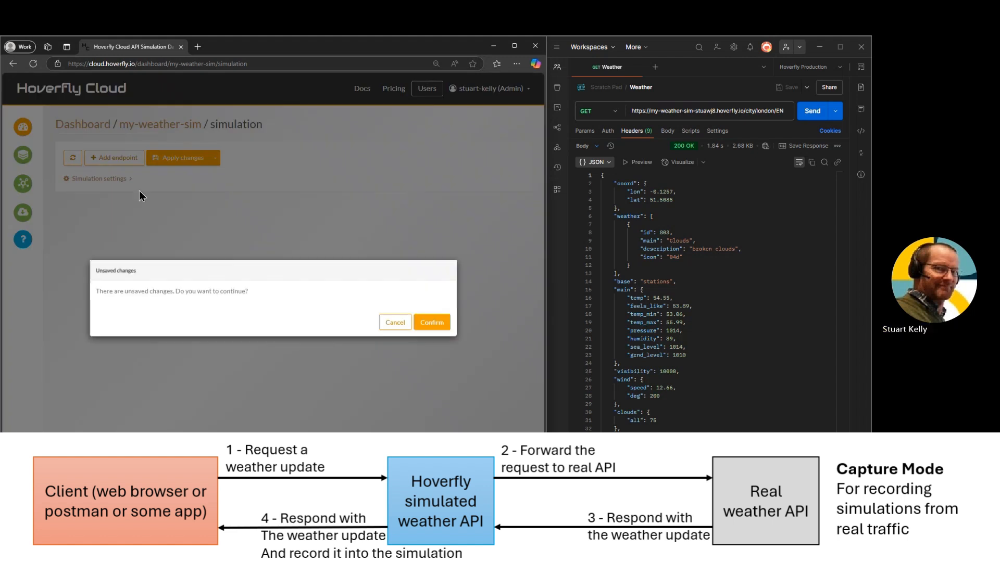
{"action": "left_click", "coordinate": [430, 323]}
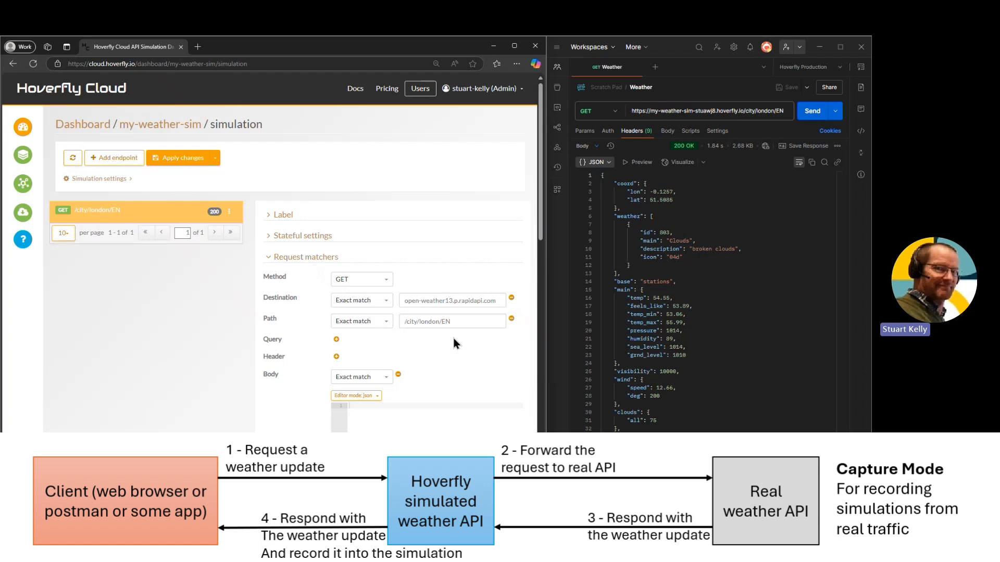
Examine the captured London endpoint's request matchers, response headers and response body
{"action": "scroll", "coordinate": [319, 320], "scroll_direction": "down", "scroll_amount": 1}
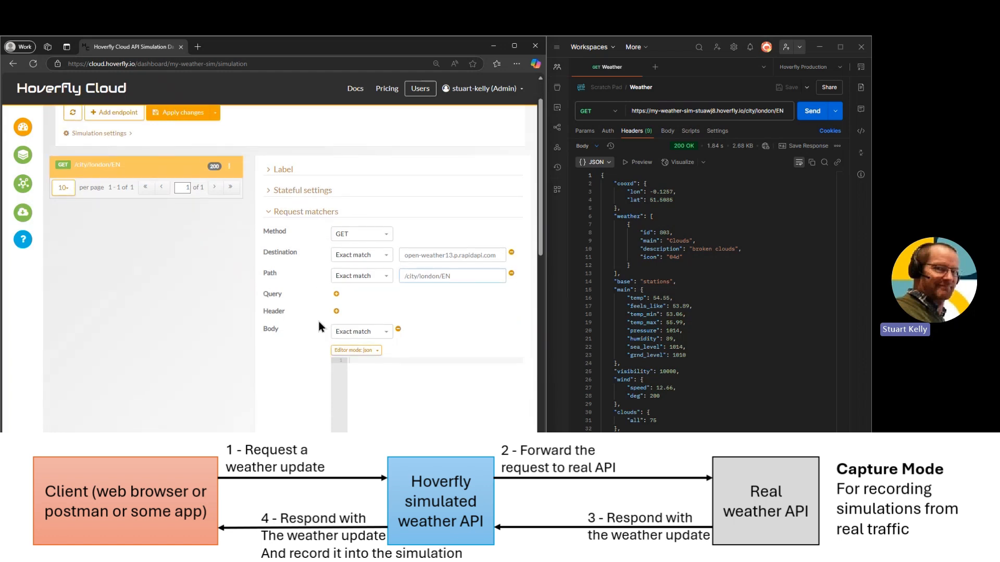
{"action": "scroll", "coordinate": [319, 321], "scroll_direction": "down", "scroll_amount": 2}
{"action": "scroll", "coordinate": [318, 326], "scroll_direction": "down", "scroll_amount": 9}
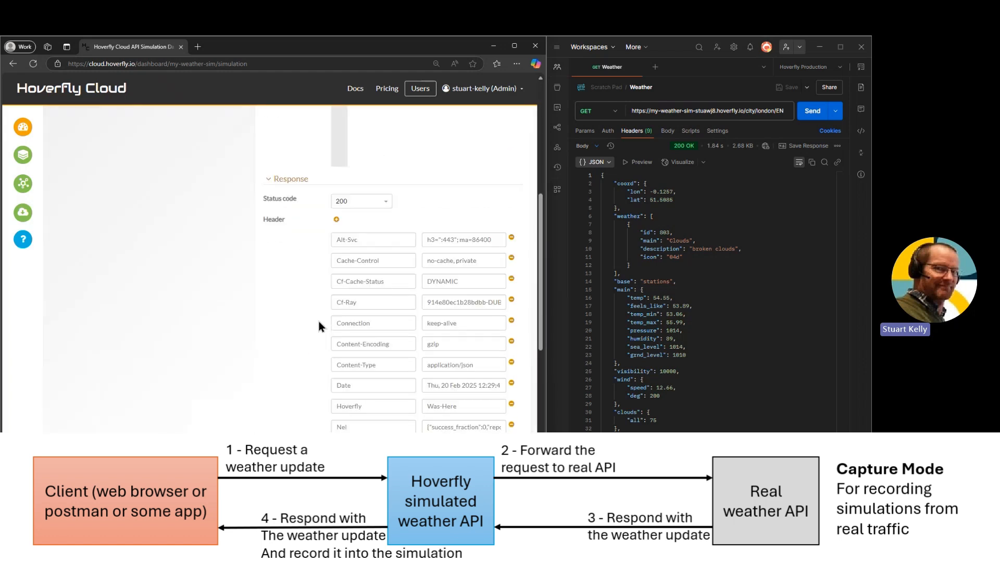
{"action": "scroll", "coordinate": [322, 325], "scroll_direction": "down", "scroll_amount": 5}
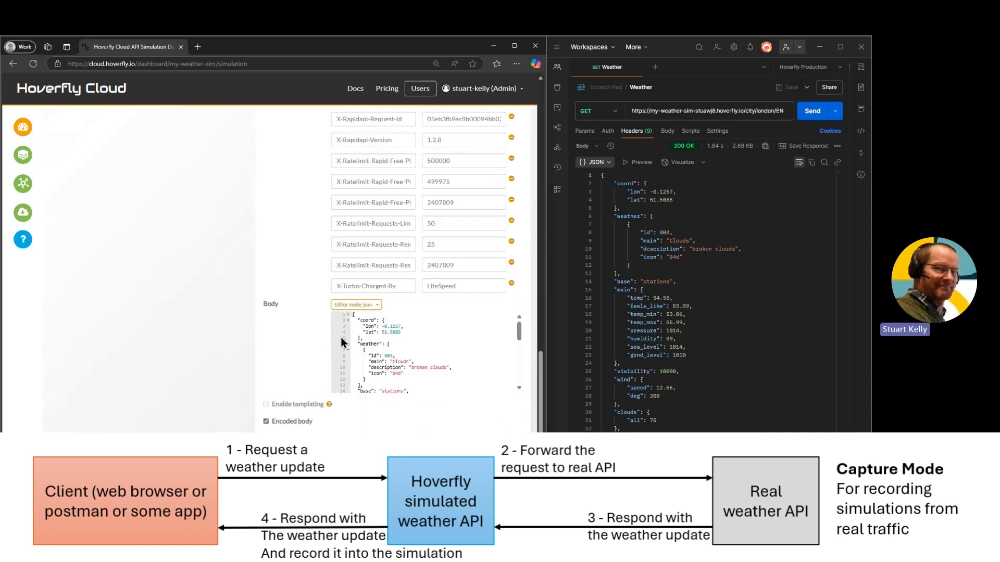
{"action": "mouse_move", "coordinate": [519, 341]}
{"action": "left_mouse_down"}
{"action": "mouse_move", "coordinate": [521, 384]}
{"action": "mouse_move", "coordinate": [519, 330]}
{"action": "left_mouse_up"}
{"action": "scroll", "coordinate": [287, 323], "scroll_direction": "up", "scroll_amount": 4}
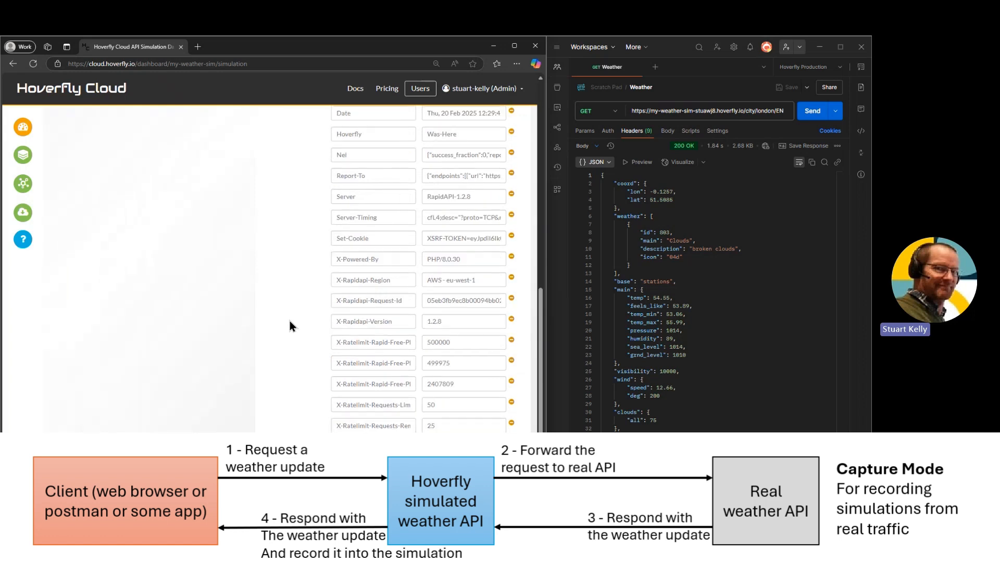
{"action": "scroll", "coordinate": [295, 331], "scroll_direction": "up", "scroll_amount": 2}
{"action": "scroll", "coordinate": [295, 331], "scroll_direction": "up", "scroll_amount": 4}
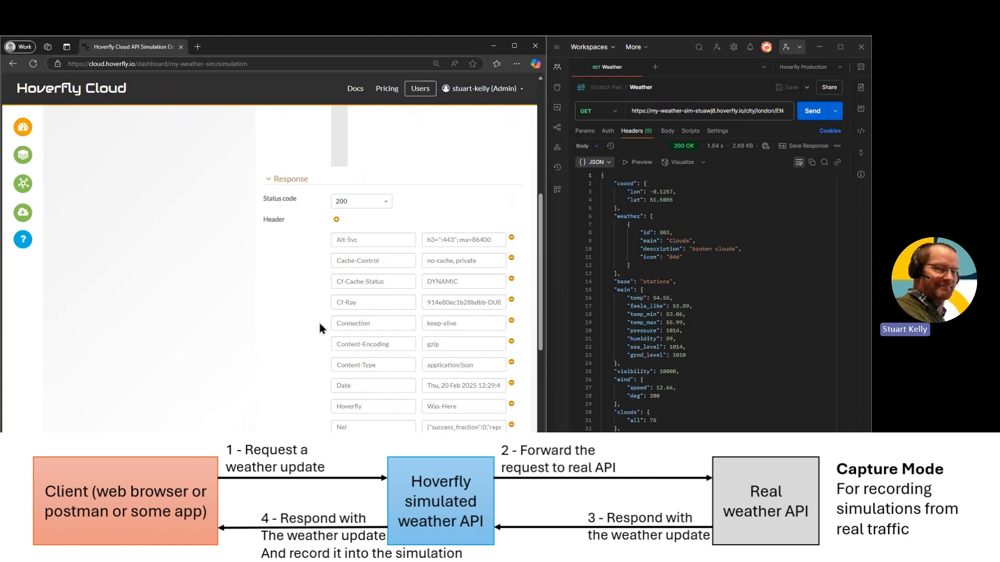
{"action": "scroll", "coordinate": [314, 326], "scroll_direction": "up", "scroll_amount": 8}
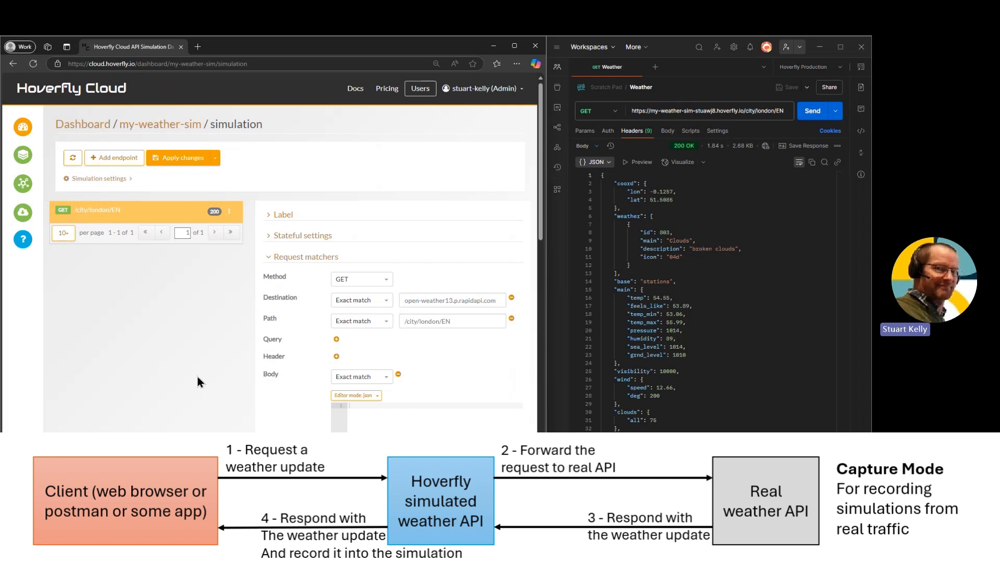
{"action": "left_click", "coordinate": [268, 257]}
{"action": "left_click", "coordinate": [266, 279]}
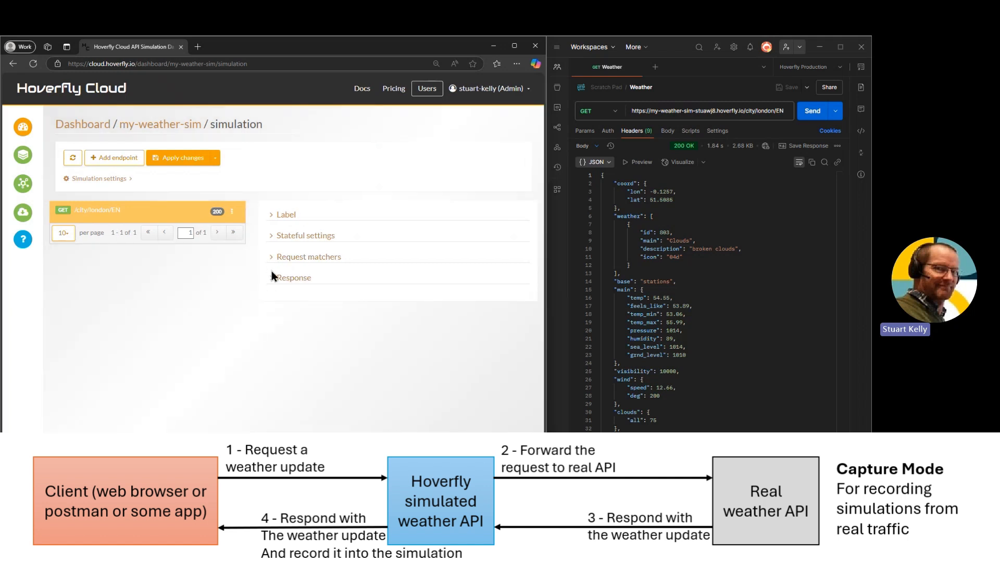
{"action": "left_click", "coordinate": [271, 277]}
{"action": "left_click", "coordinate": [268, 257]}
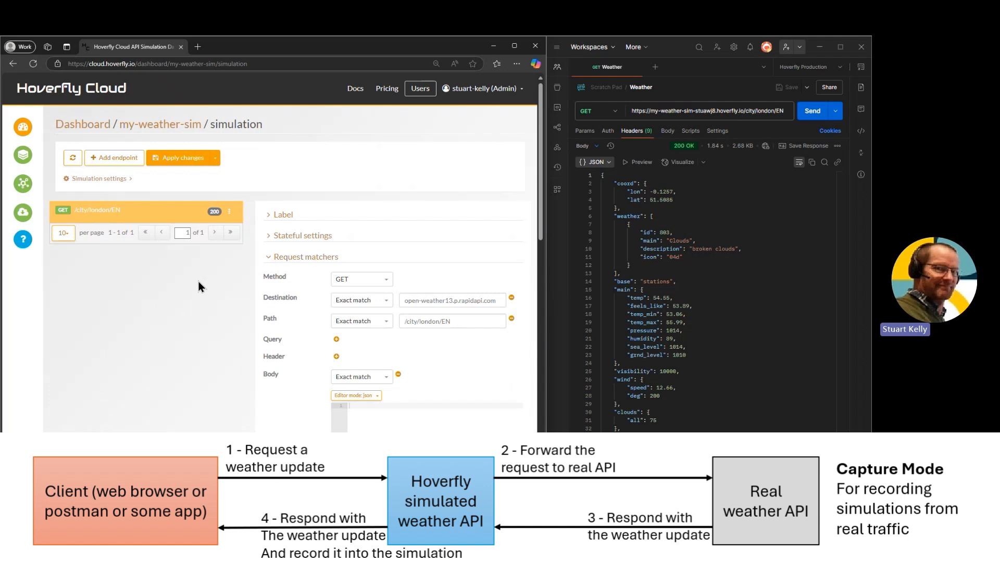
Send the weather request for paris instead of london through the service and refresh the simulation's endpoints
{"action": "double_click", "coordinate": [760, 111]}
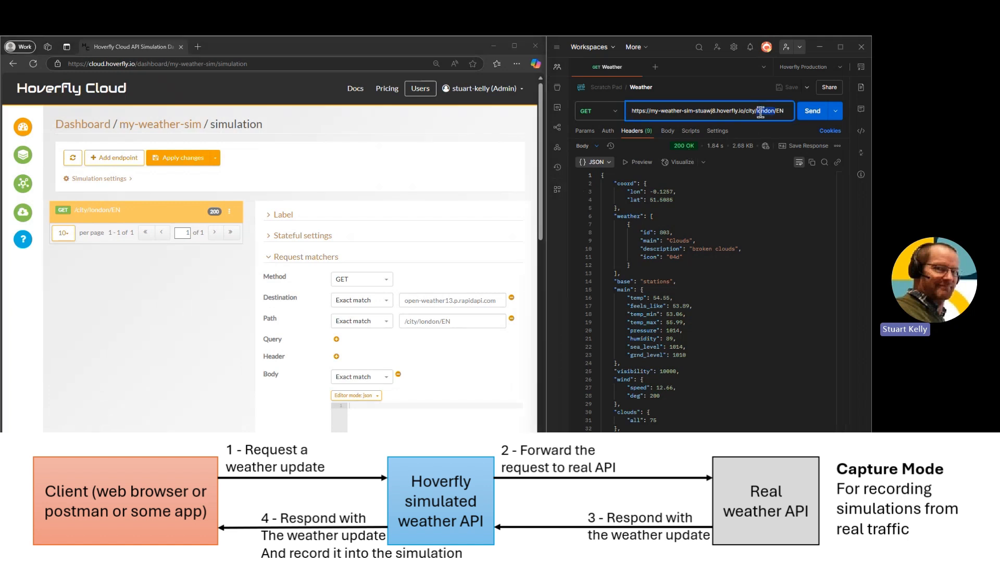
{"action": "type", "text": "paris"}
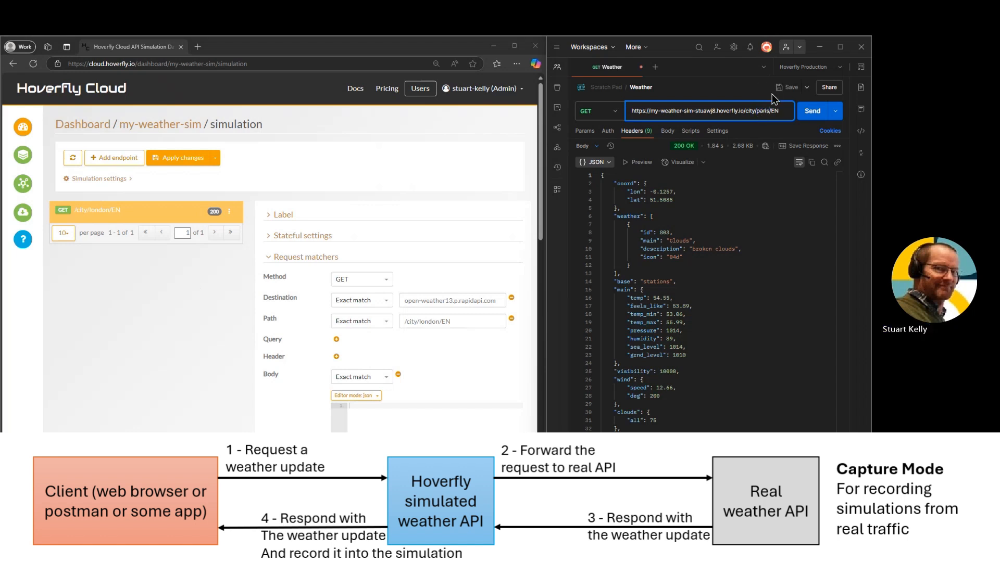
{"action": "left_click", "coordinate": [808, 112]}
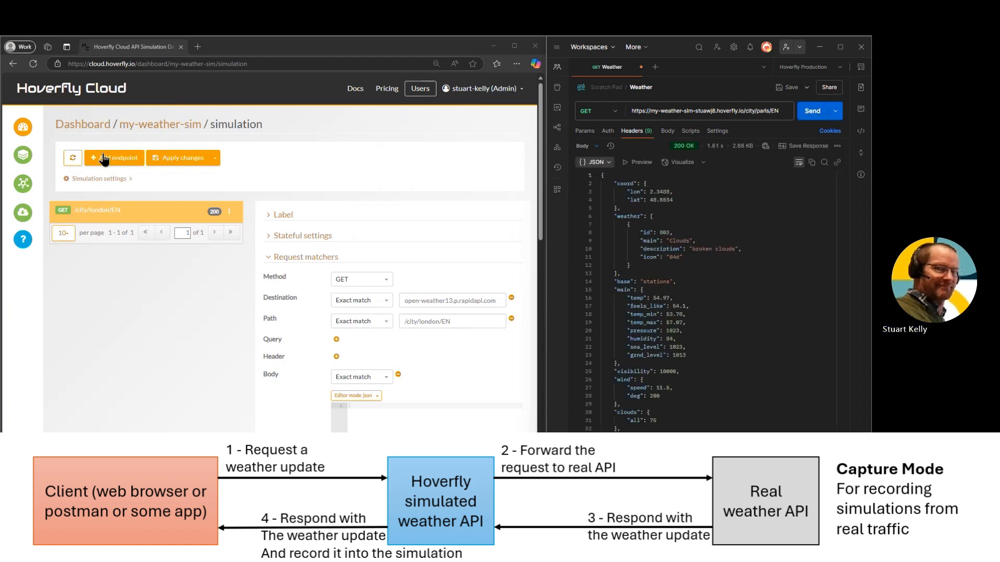
{"action": "left_click", "coordinate": [74, 161]}
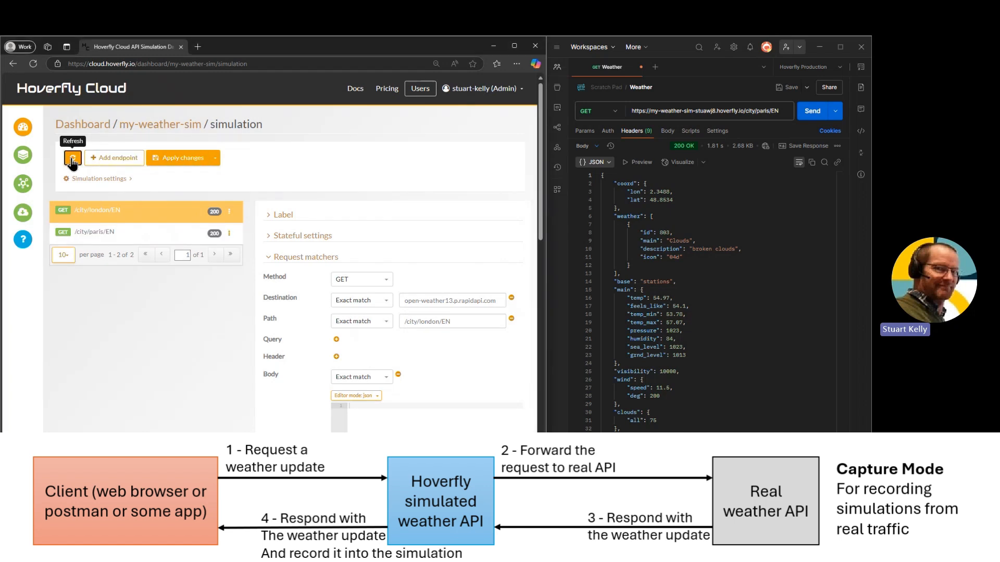
Open the captured /city/paris/EN endpoint and examine its response headers and body
{"action": "left_click", "coordinate": [103, 233]}
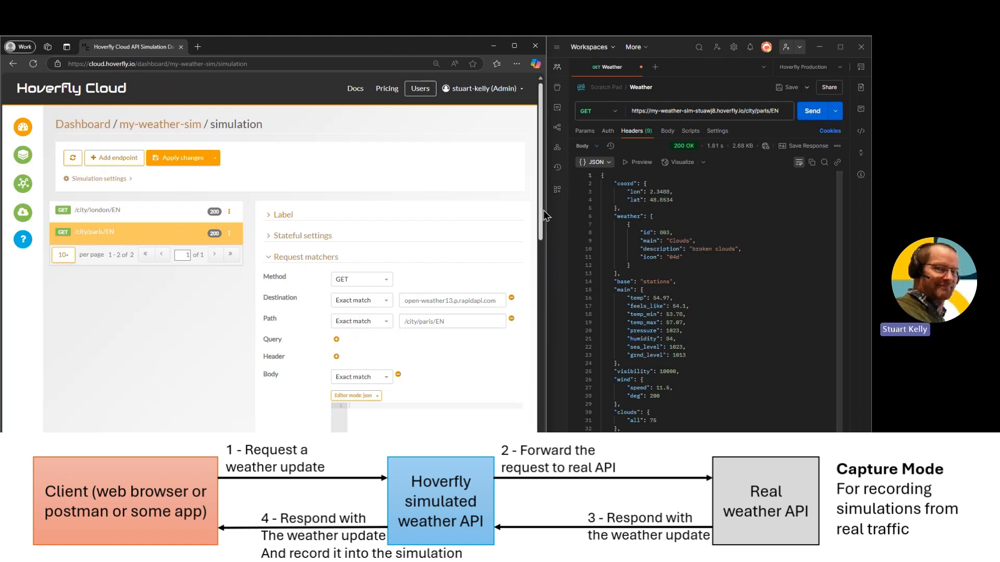
{"action": "left_click_drag", "start_coordinate": [541, 210], "coordinate": [540, 462]}
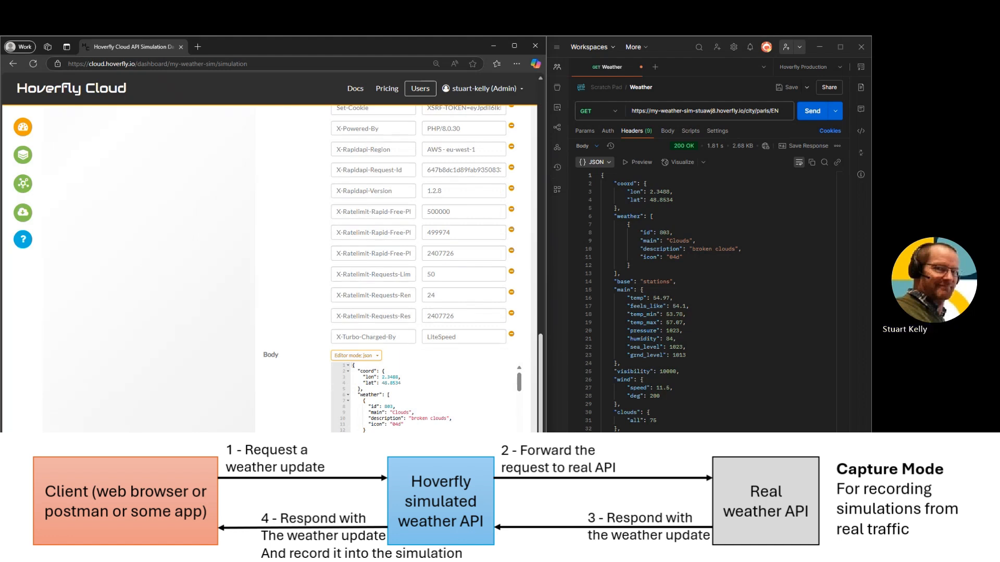
Send the weather request for new%20york instead of paris through the service and refresh the simulation's endpoints
{"action": "left_click_drag", "start_coordinate": [540, 462], "coordinate": [544, 374]}
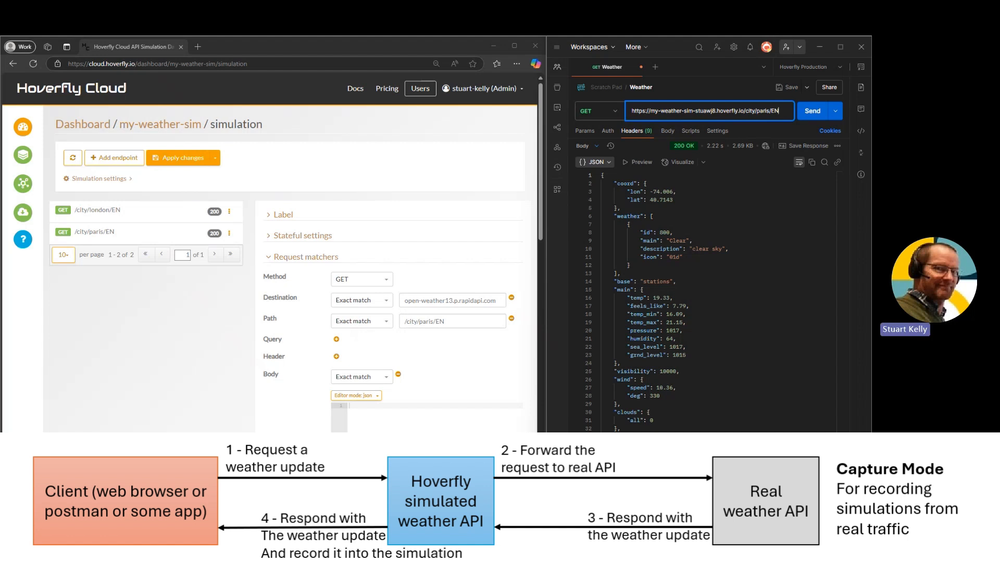
{"action": "double_click", "coordinate": [760, 111]}
{"action": "type", "text": "ny"}
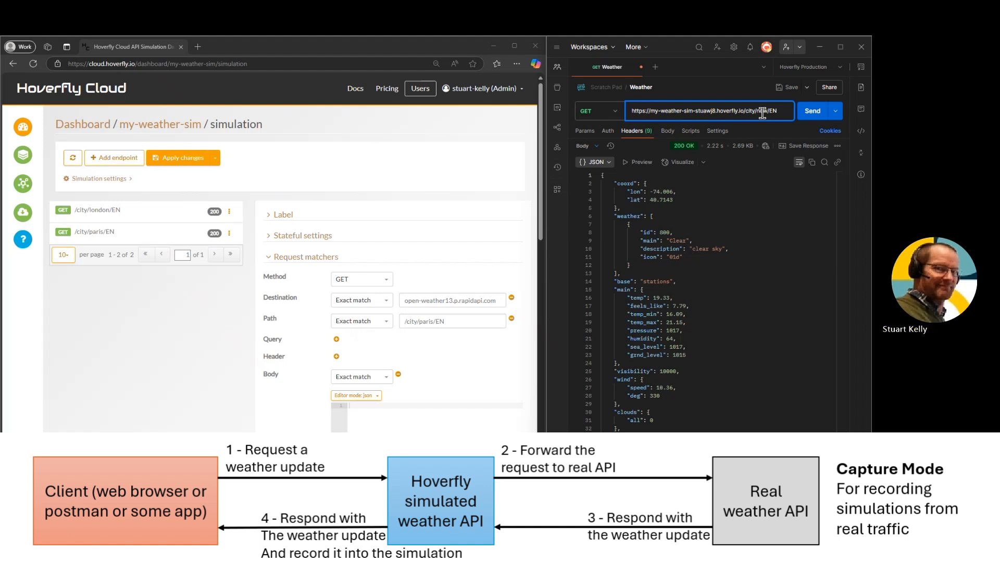
{"action": "key", "text": "BackSpace"}
{"action": "type", "text": "ew%20yo"}
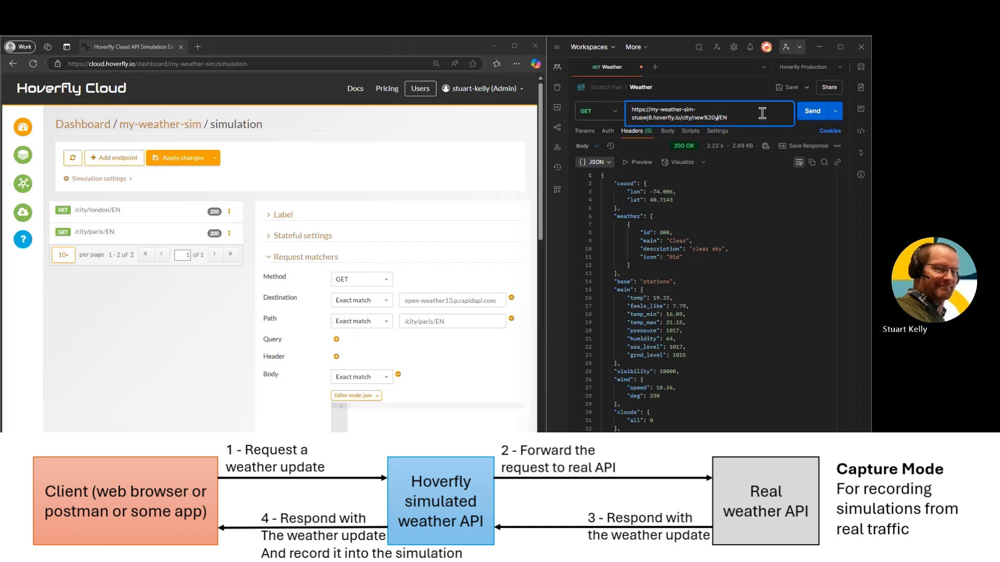
{"action": "type", "text": "rk"}
{"action": "key", "text": "Return"}
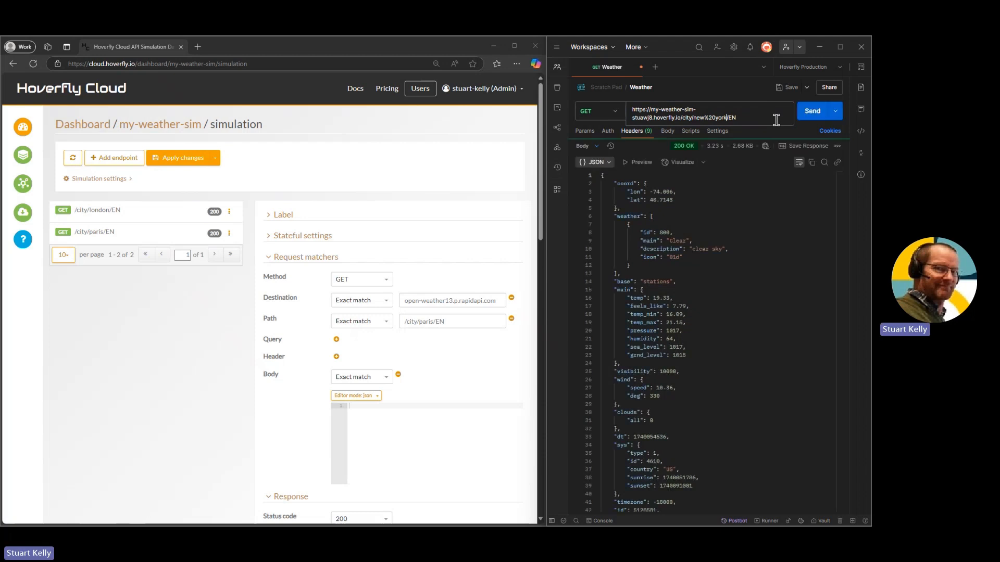
{"action": "left_click", "coordinate": [74, 159]}
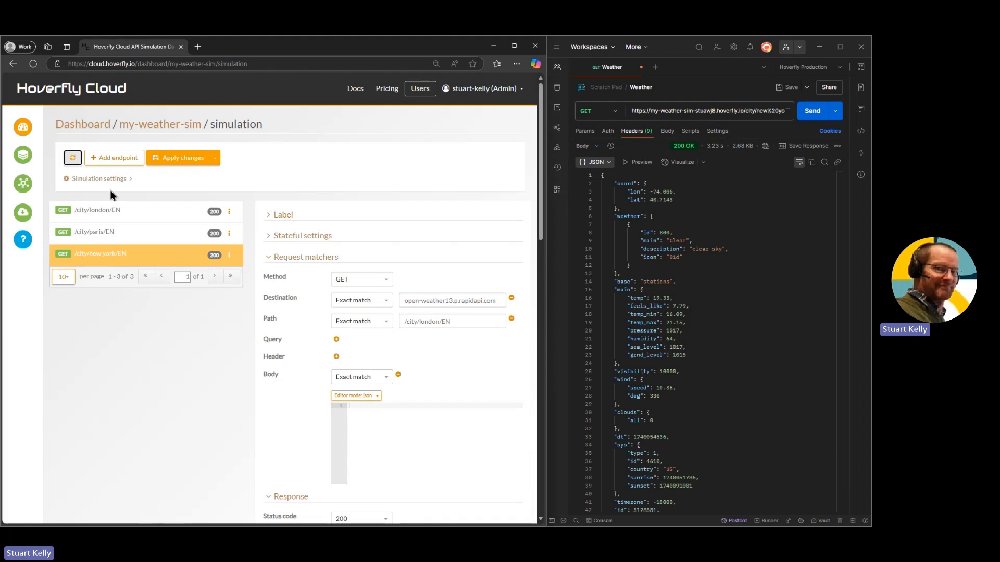
Collapse the response section of the captured endpoint and review its request matchers
{"action": "left_click", "coordinate": [269, 261]}
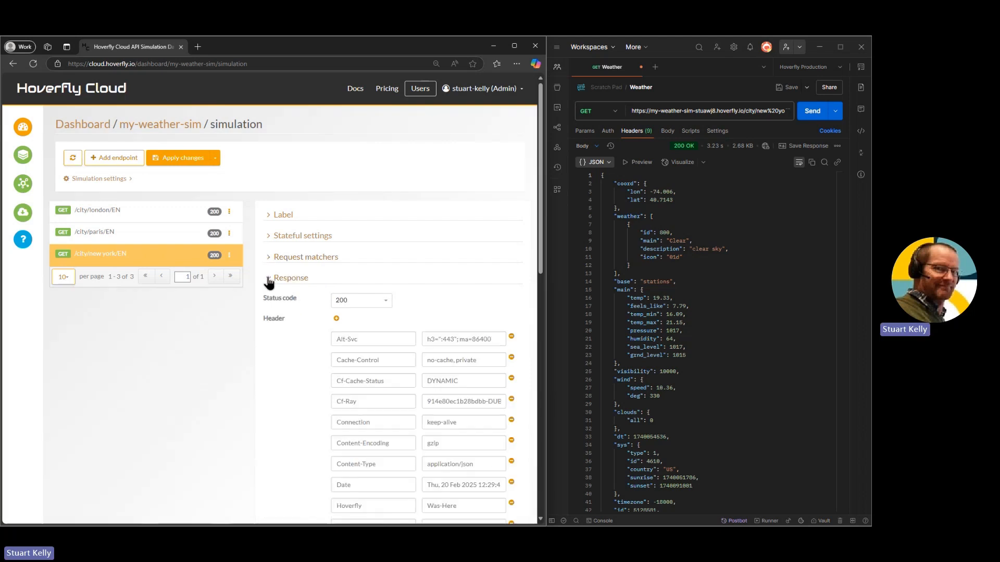
{"action": "left_click", "coordinate": [268, 282]}
{"action": "left_click", "coordinate": [272, 260]}
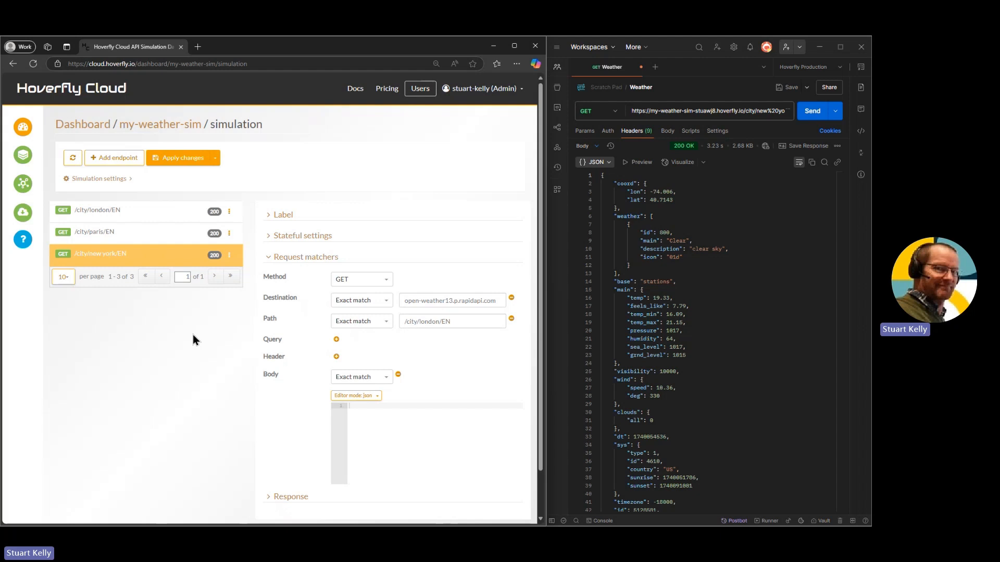
Return to the dashboard, switch the my-weather-sim service to simulate mode and resend the new%20york request
{"action": "left_click", "coordinate": [27, 137]}
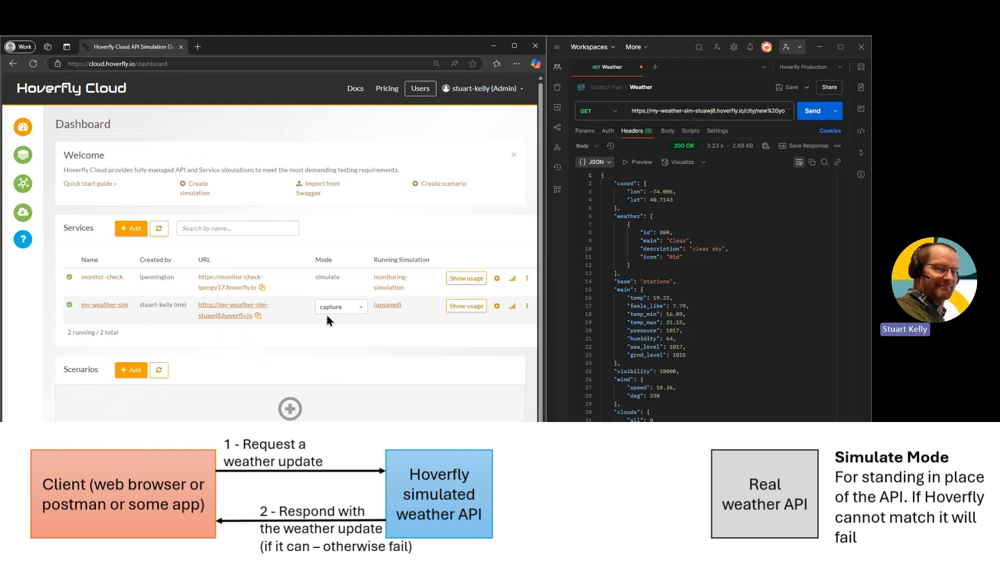
{"action": "left_click", "coordinate": [361, 307]}
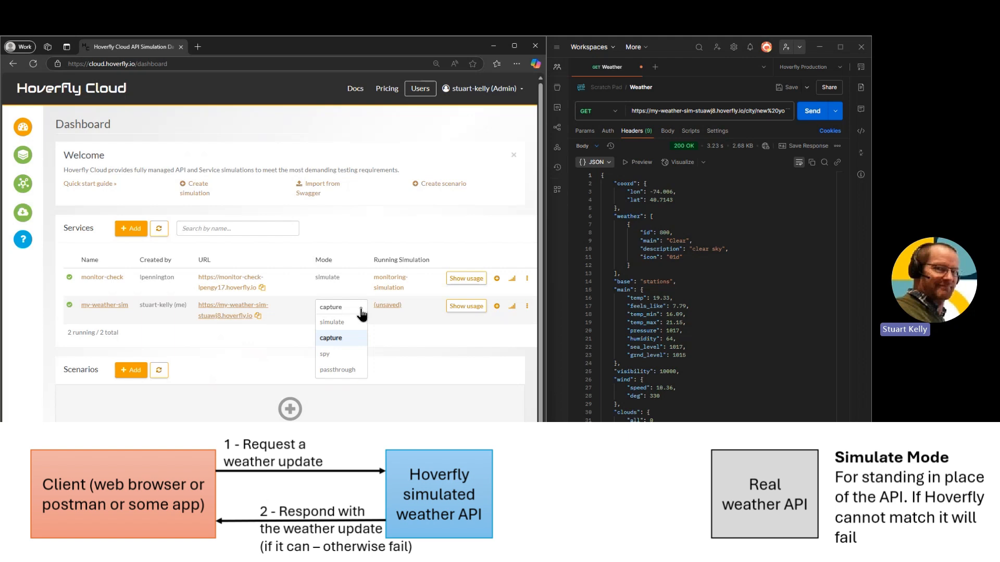
{"action": "left_click", "coordinate": [342, 324]}
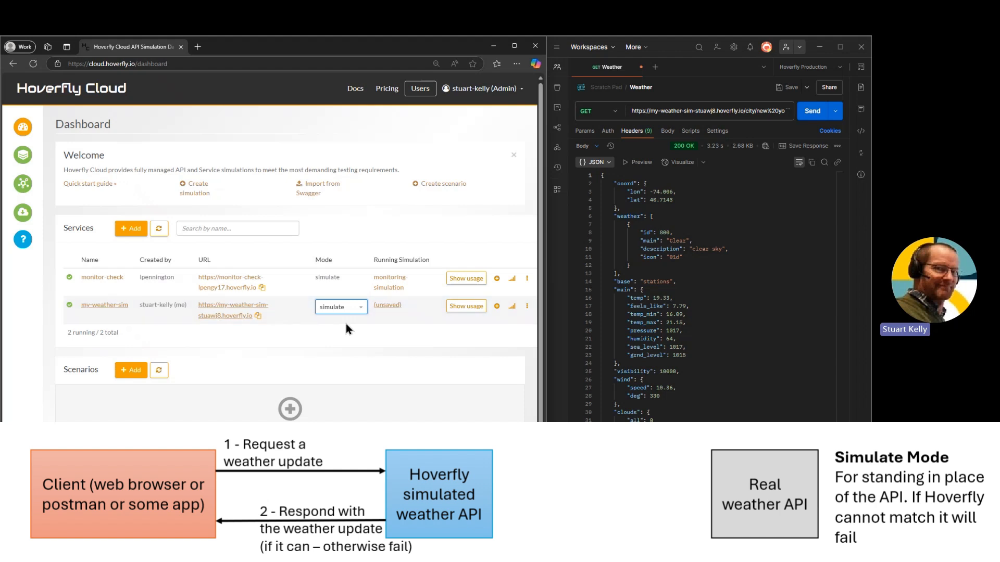
{"action": "left_click", "coordinate": [813, 113]}
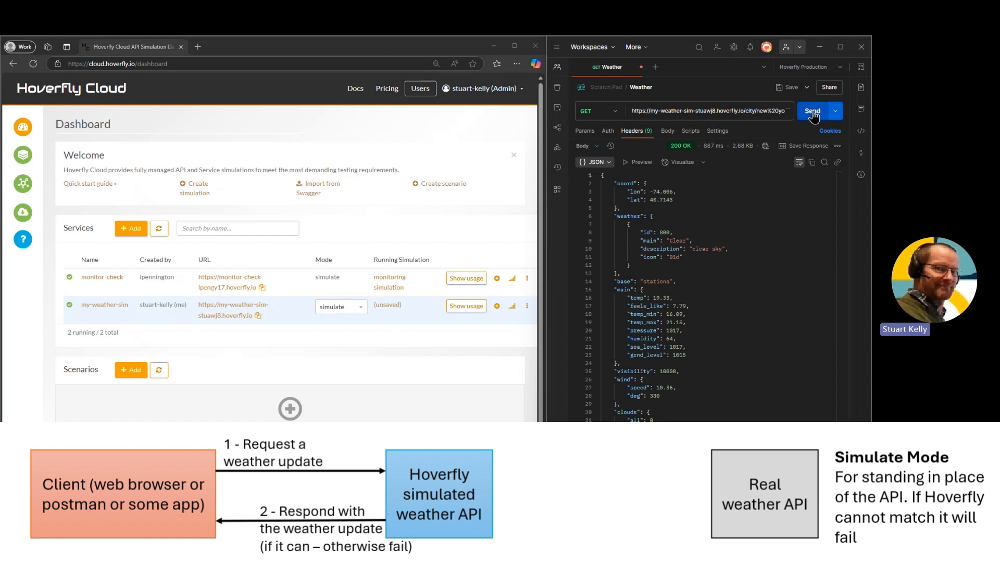
Replace new%20york with paris in the request URL and send it to the simulated service
{"action": "left_click", "coordinate": [768, 111]}
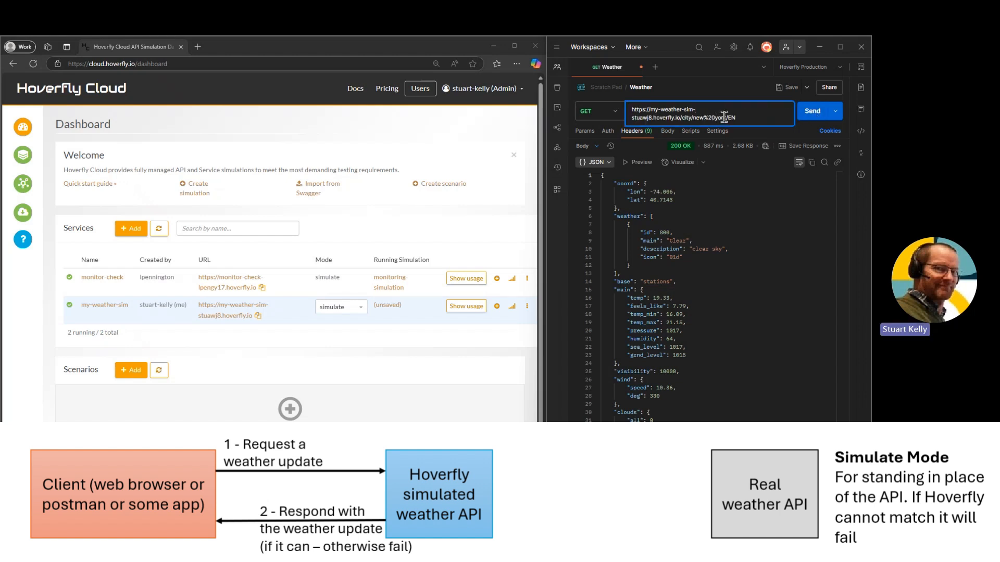
{"action": "left_click_drag", "start_coordinate": [725, 117], "coordinate": [692, 119]}
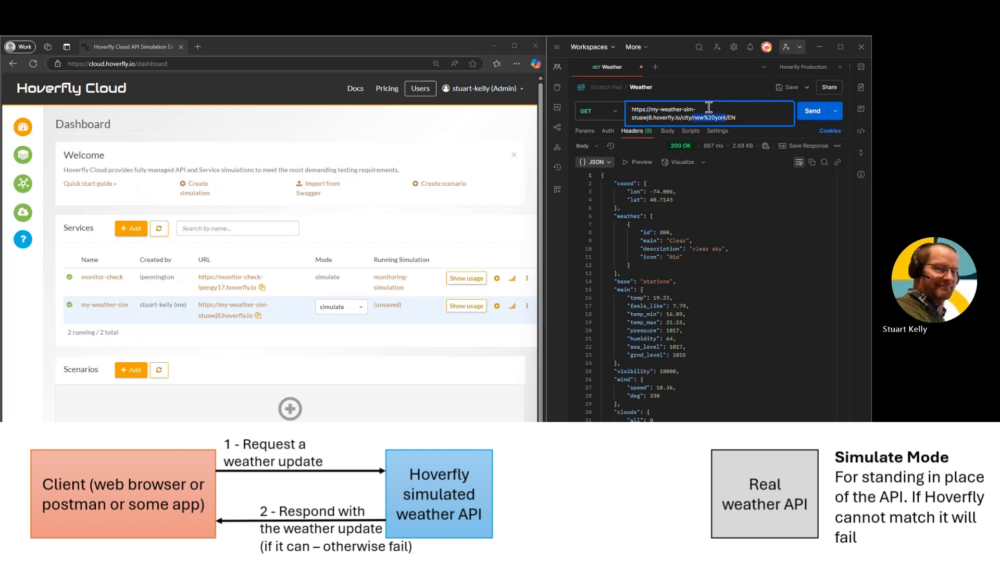
{"action": "type", "text": "paris"}
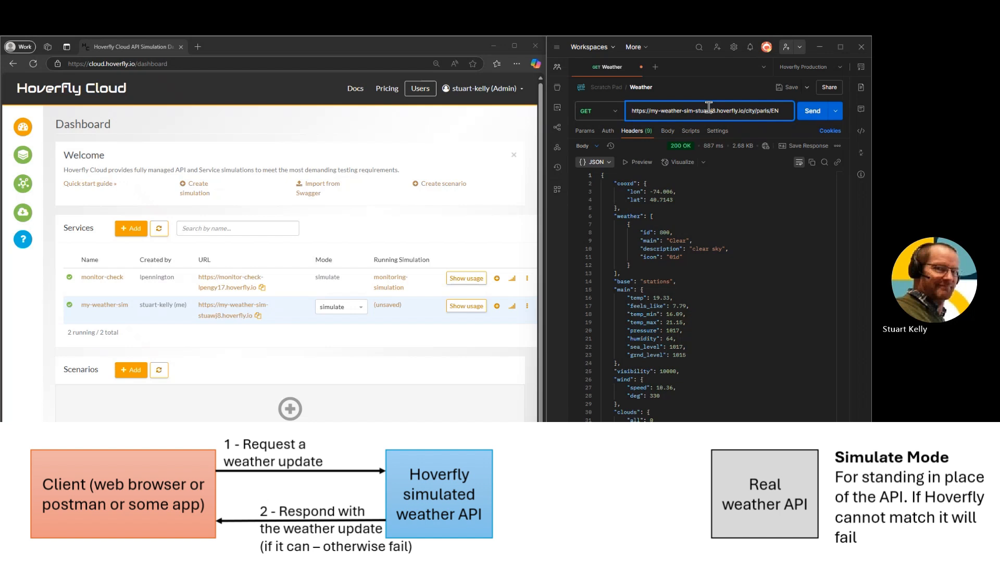
{"action": "key", "text": "ctrl+Return"}
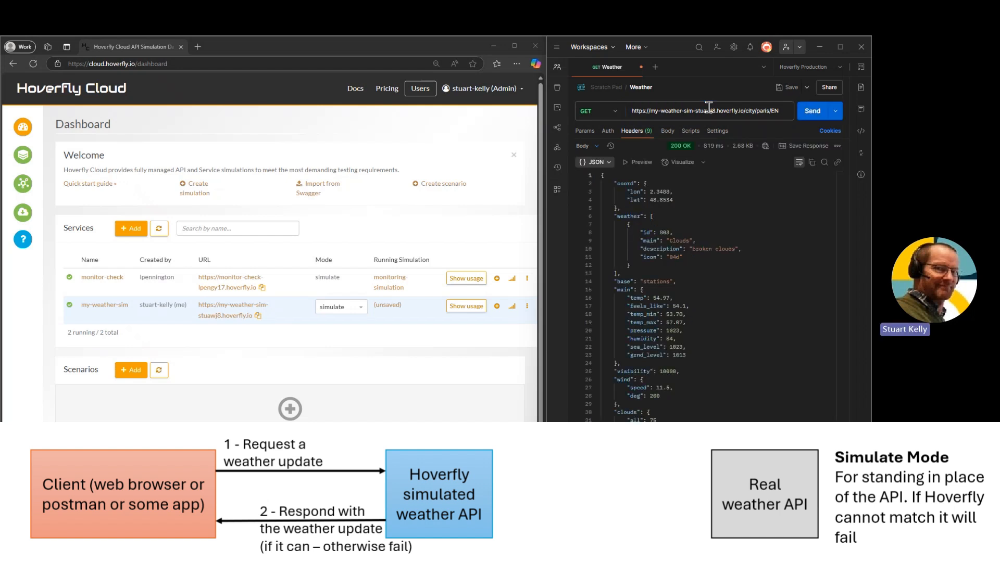
Change the city in the request URL to the unrecorded cape%20town and send the request
{"action": "double_click", "coordinate": [763, 111]}
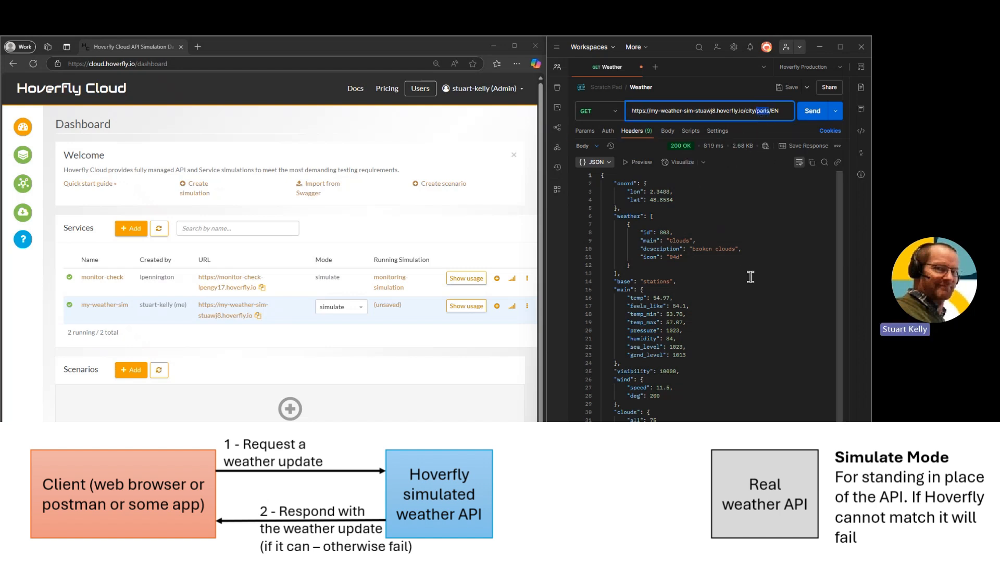
{"action": "type", "text": "cape%"}
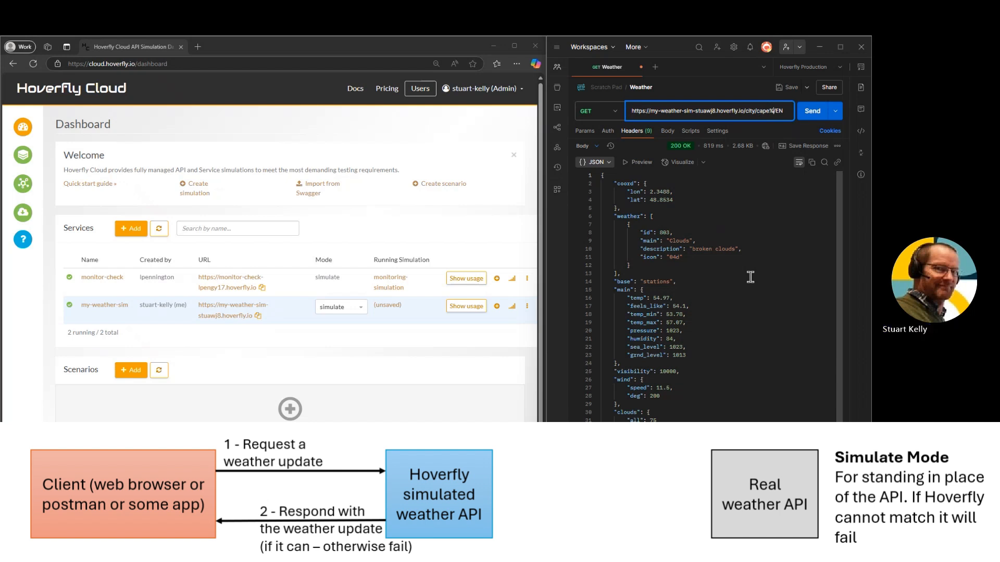
{"action": "type", "text": "20town"}
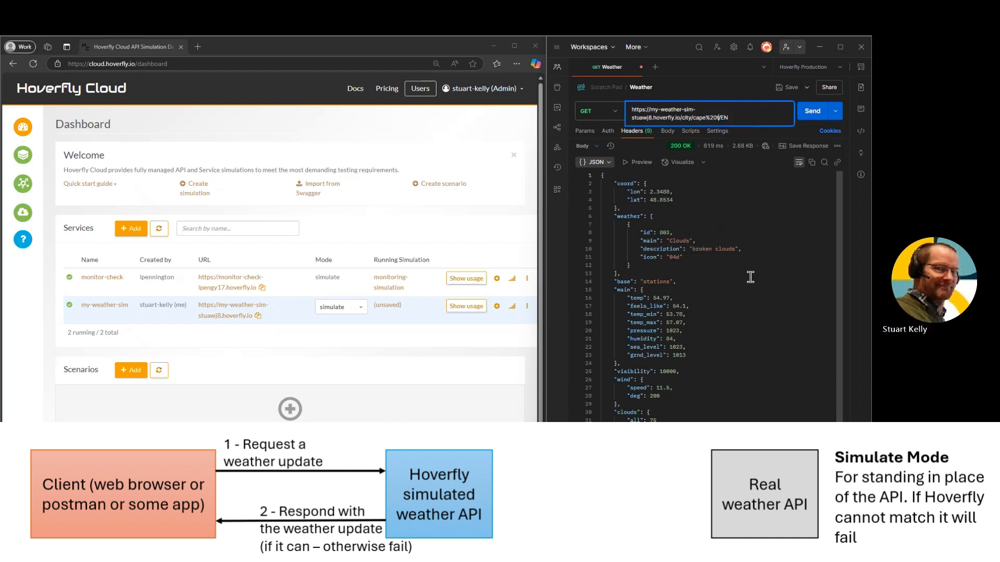
{"action": "key", "text": "ctrl+Return"}
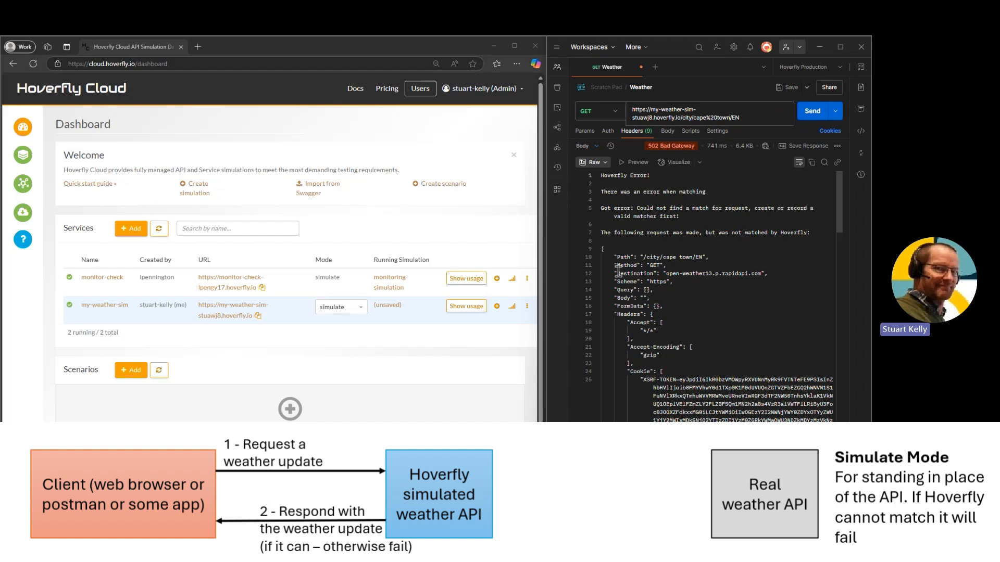
Set the london endpoint's path matcher to Glob match /city/*/EN in the my-weather-sim simulation, apply it and resend the cape%20town request
{"action": "left_click", "coordinate": [388, 305]}
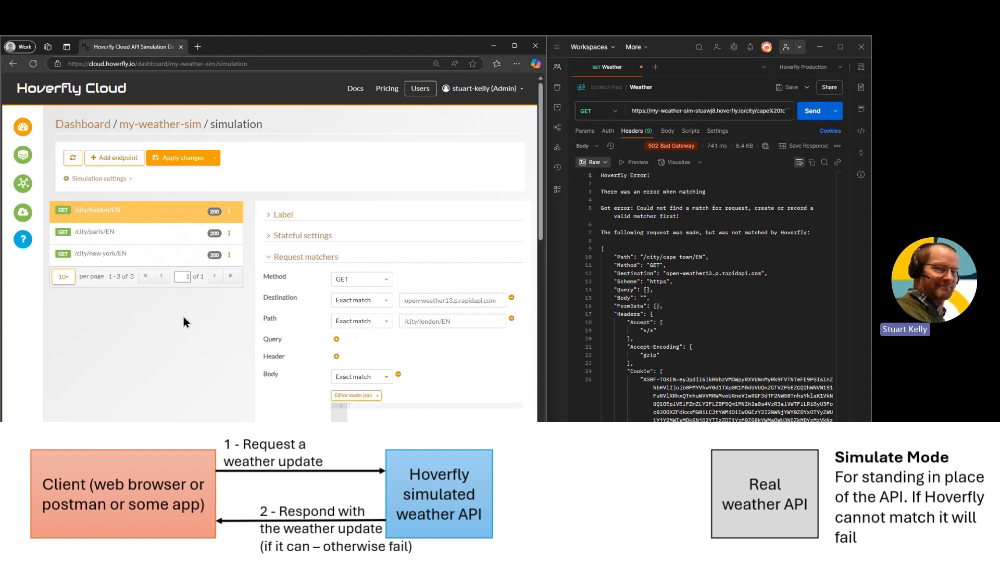
{"action": "left_click", "coordinate": [386, 325]}
{"action": "left_click", "coordinate": [359, 349]}
{"action": "double_click", "coordinate": [428, 321]}
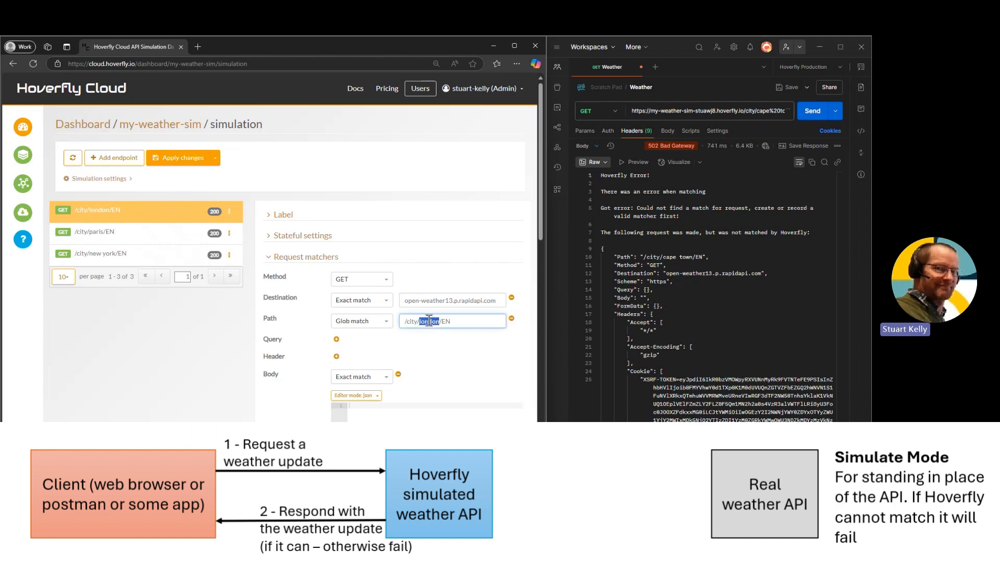
{"action": "type", "text": "*"}
{"action": "left_click", "coordinate": [178, 157]}
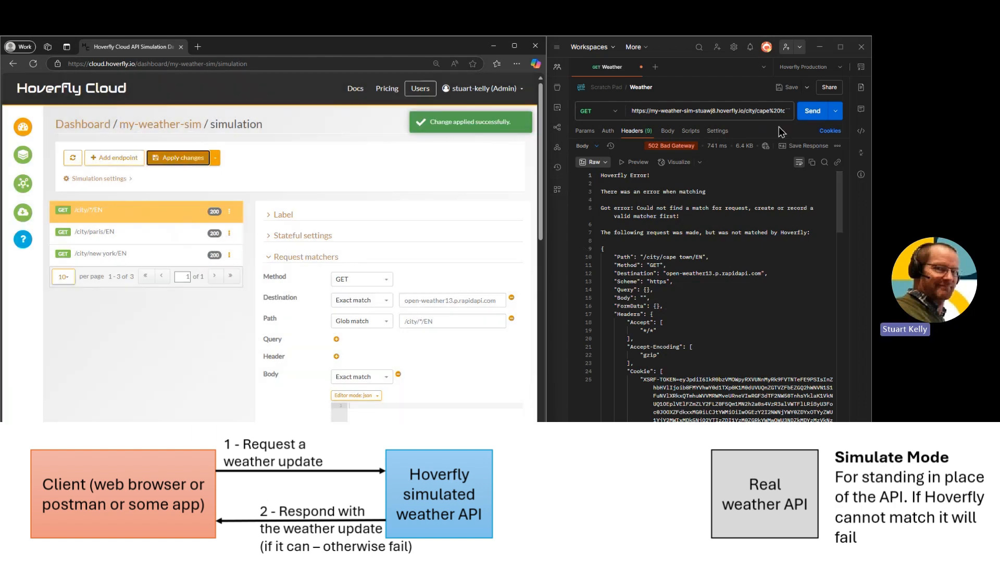
{"action": "left_click", "coordinate": [811, 112]}
{"action": "left_click", "coordinate": [811, 113]}
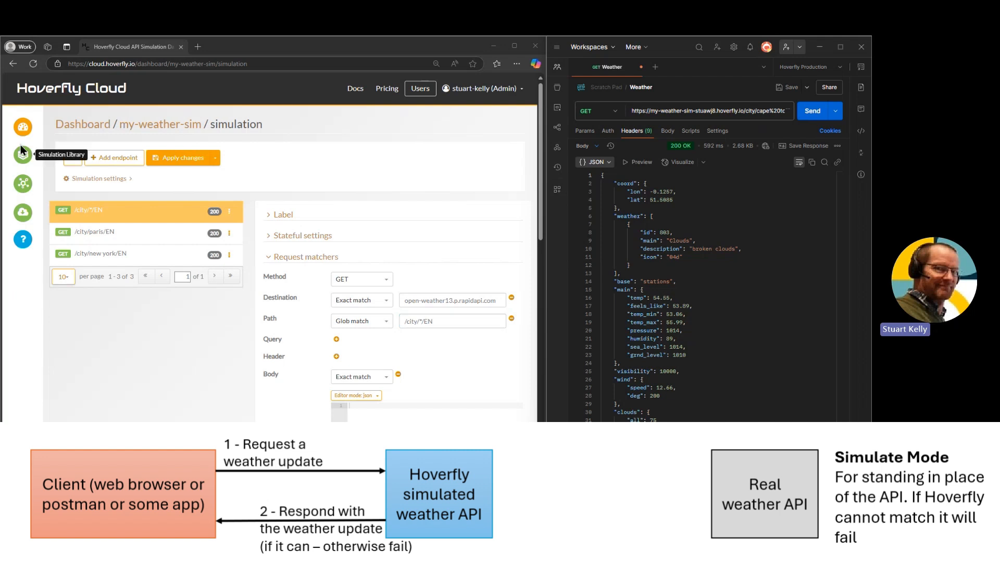
Restore the wildcard endpoint's path matcher to Exact match /city/london/EN, apply the change and resend the cape%20town request
{"action": "left_click", "coordinate": [25, 129]}
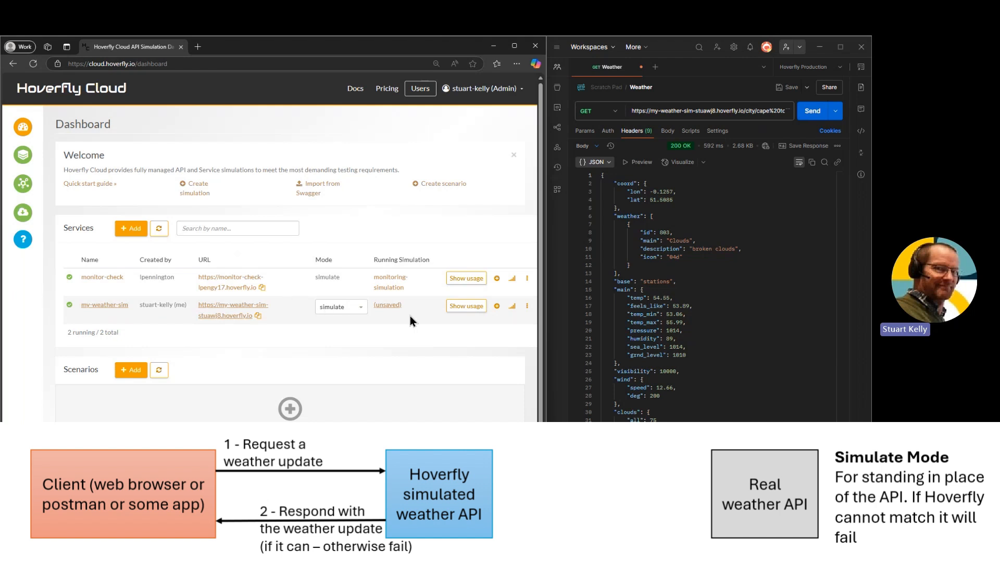
{"action": "left_click", "coordinate": [392, 306]}
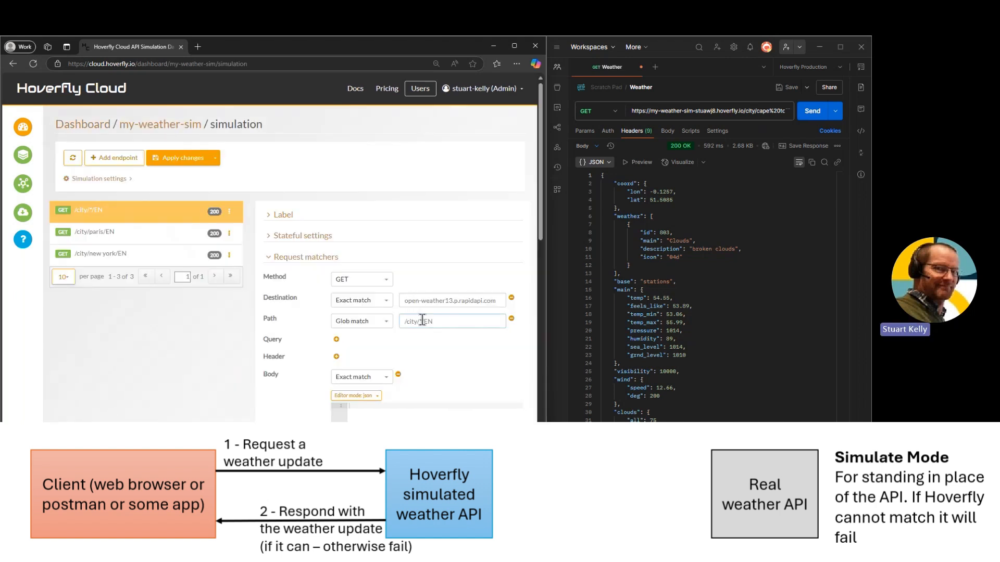
{"action": "left_click", "coordinate": [423, 320]}
{"action": "key", "text": "BackSpace"}
{"action": "type", "text": "lo"}
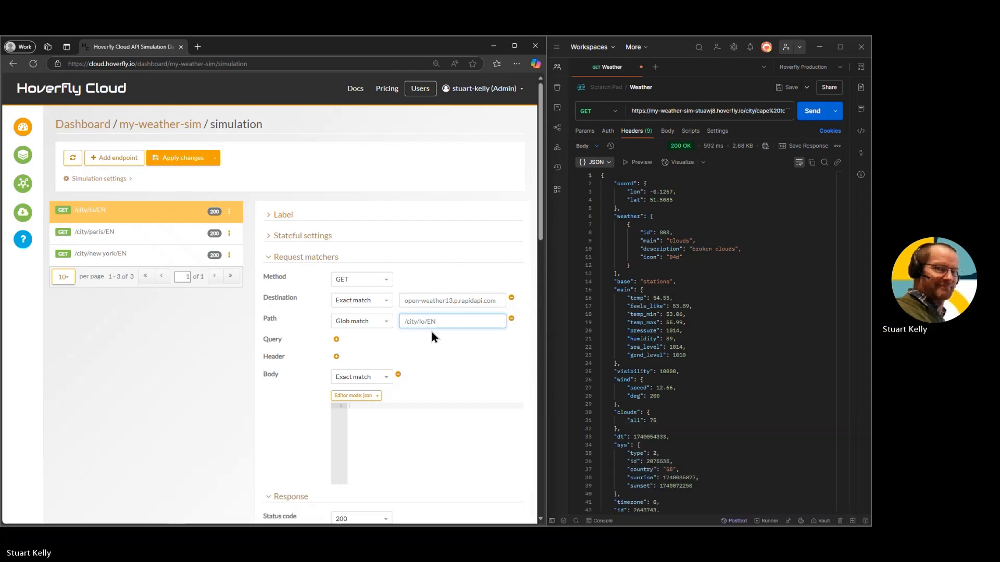
{"action": "type", "text": "ndon"}
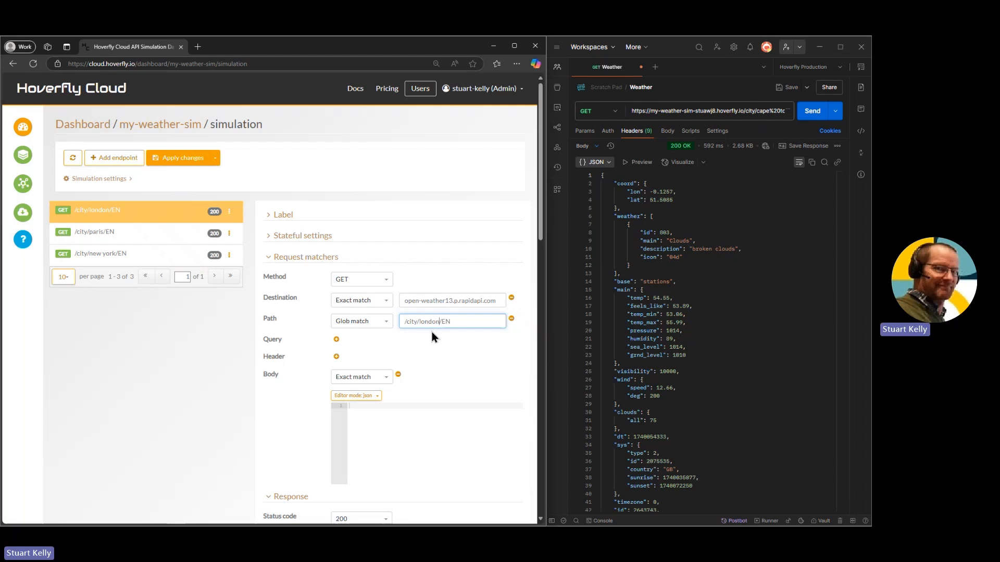
{"action": "left_click", "coordinate": [387, 322]}
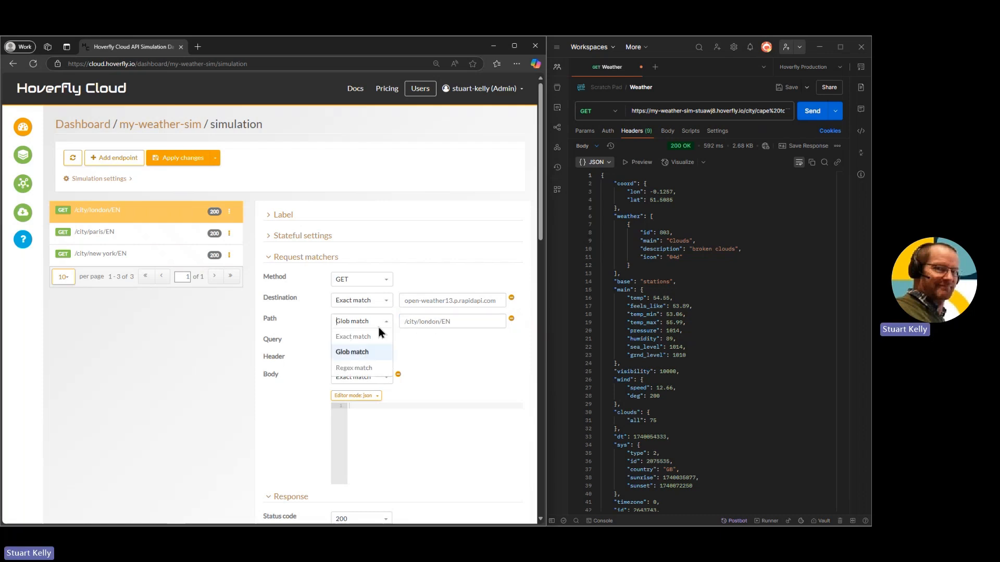
{"action": "left_click", "coordinate": [373, 336]}
{"action": "left_click", "coordinate": [178, 157]}
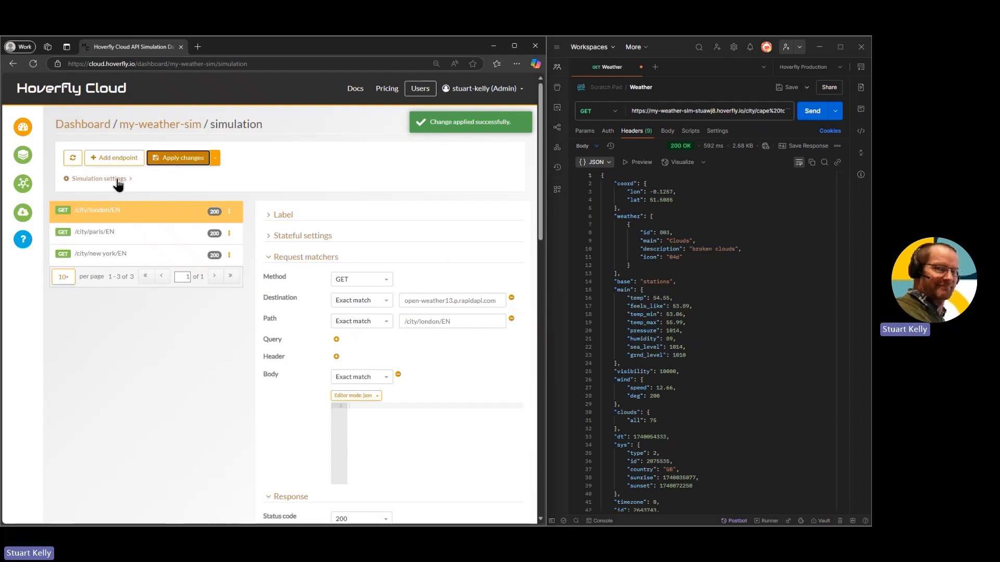
{"action": "left_click", "coordinate": [23, 130]}
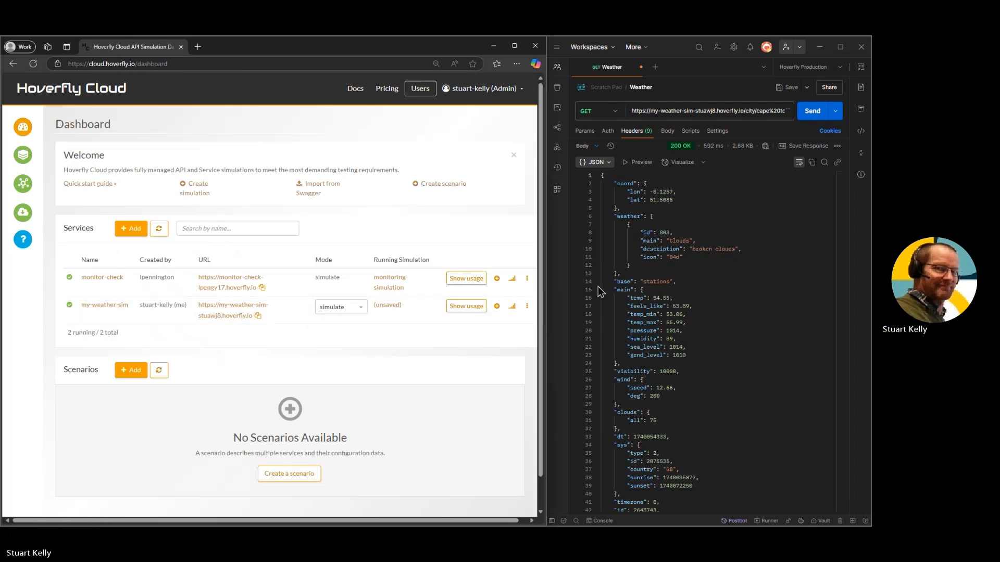
{"action": "left_click", "coordinate": [806, 113]}
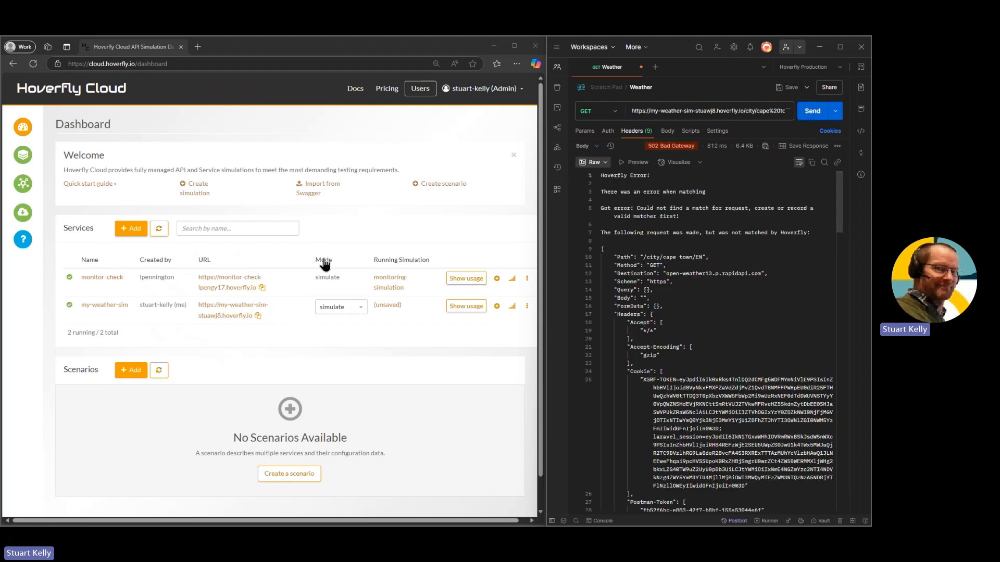
Switch the my-weather-sim service to spy mode and resend the cape%20town request
{"action": "left_click", "coordinate": [358, 309]}
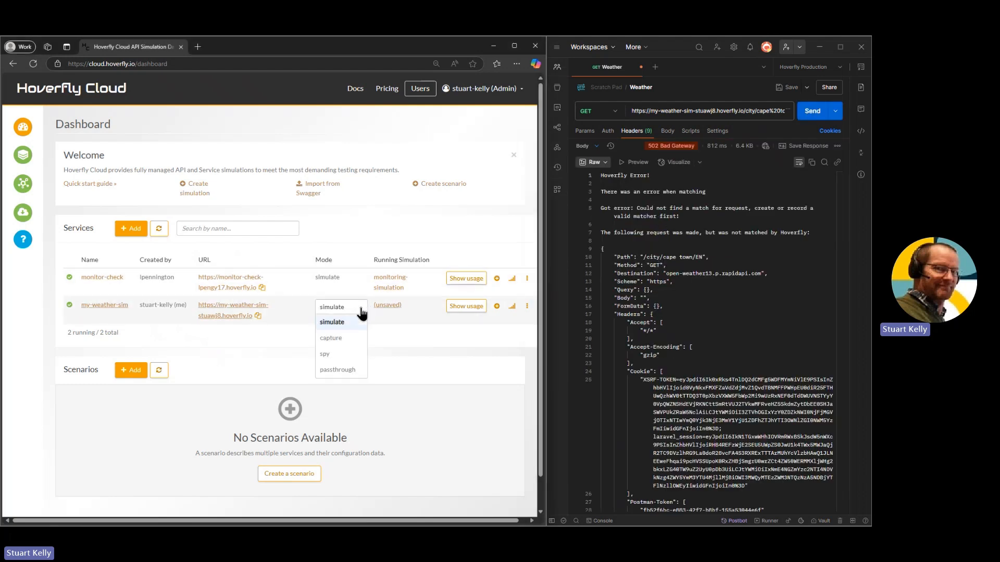
{"action": "left_click", "coordinate": [325, 354]}
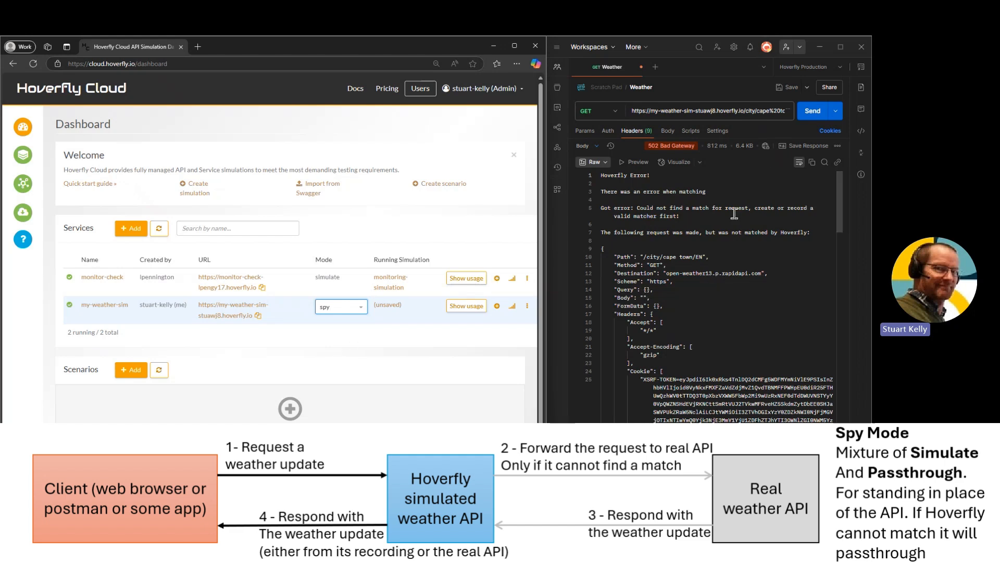
{"action": "left_click", "coordinate": [813, 113]}
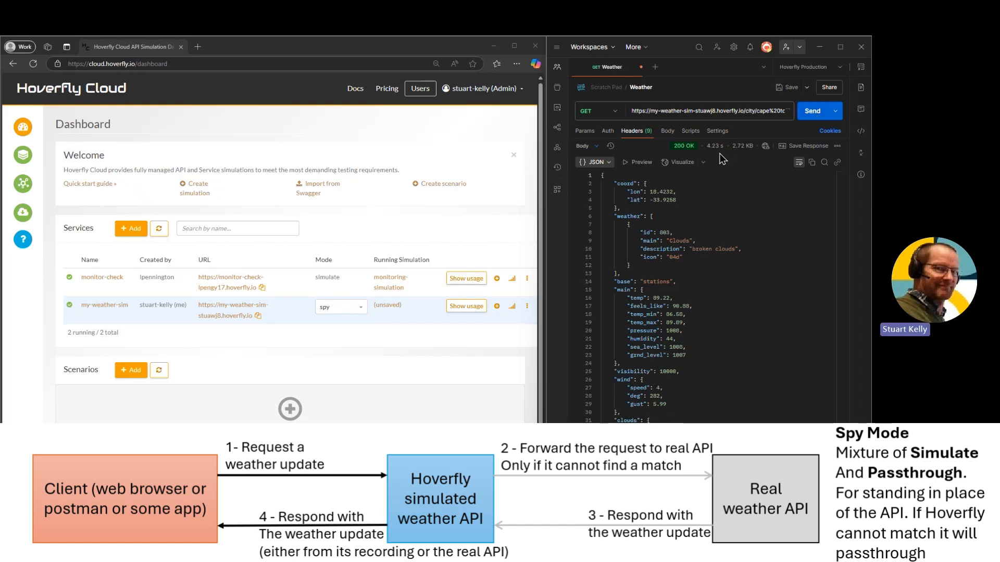
Change the city in the Weather request URL from cape%20town to london and send the request
{"action": "left_click", "coordinate": [761, 111]}
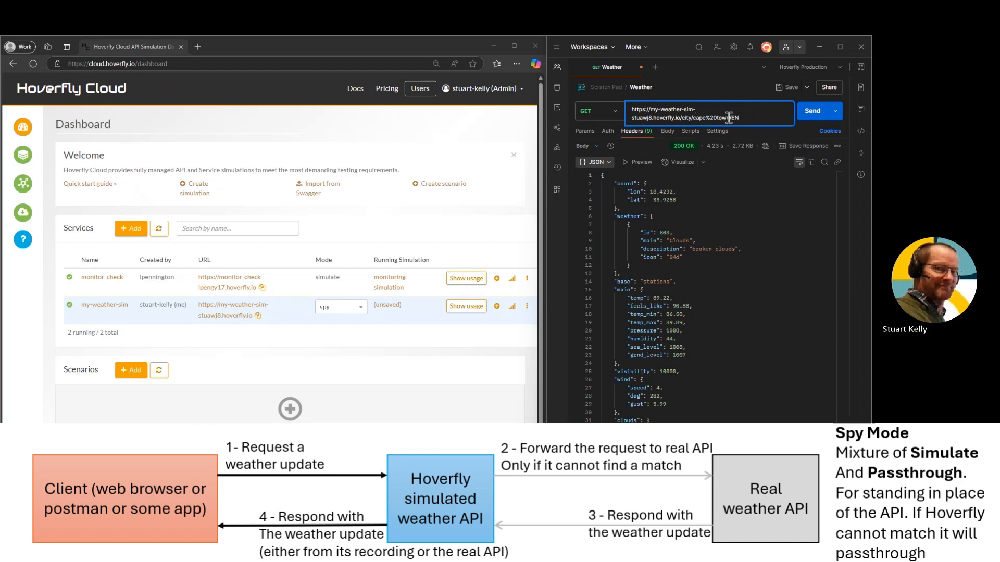
{"action": "left_click_drag", "start_coordinate": [730, 118], "coordinate": [693, 119]}
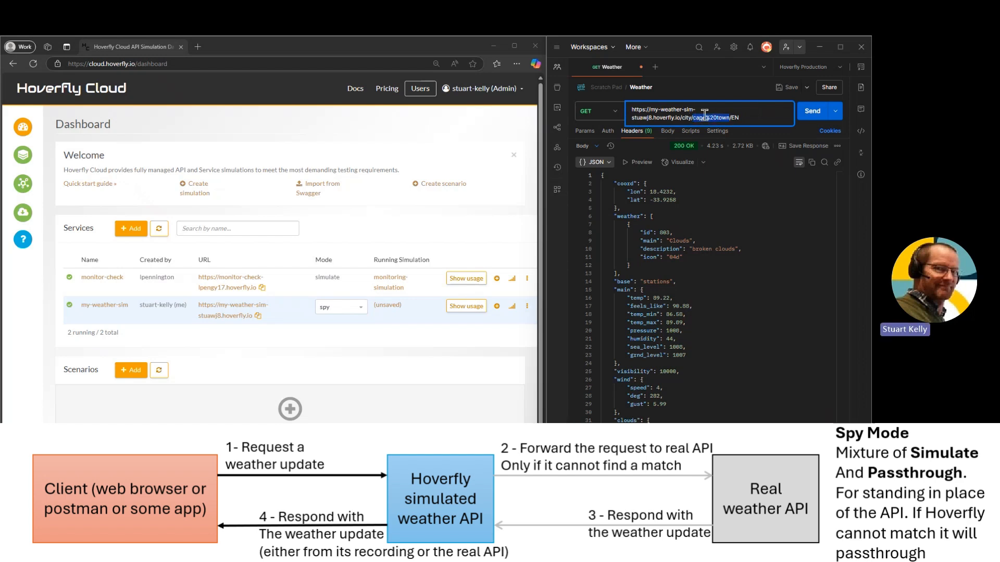
{"action": "type", "text": "london"}
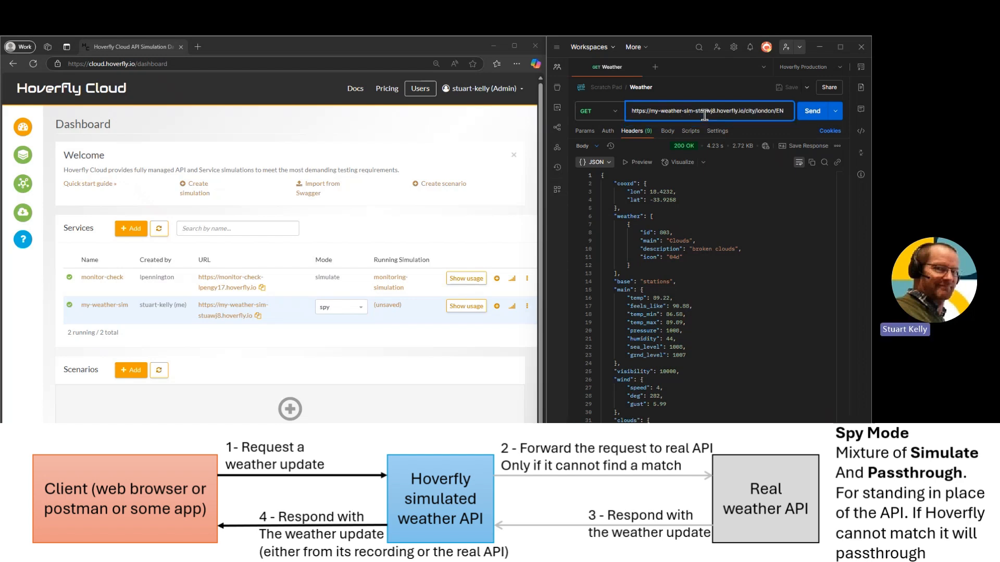
{"action": "left_click", "coordinate": [811, 115]}
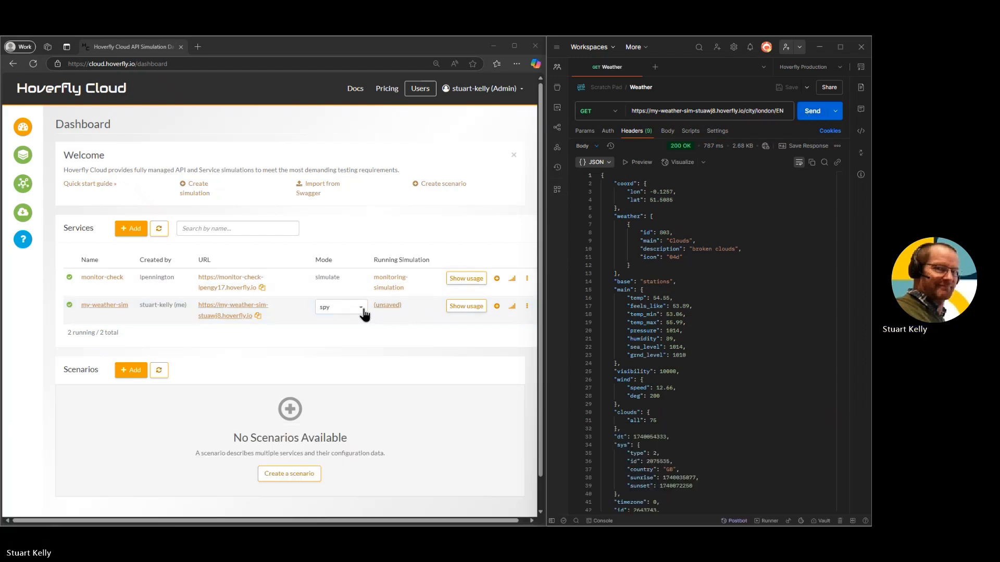
Switch the my-weather-sim service to passthrough mode and resend the london request
{"action": "left_click", "coordinate": [360, 310]}
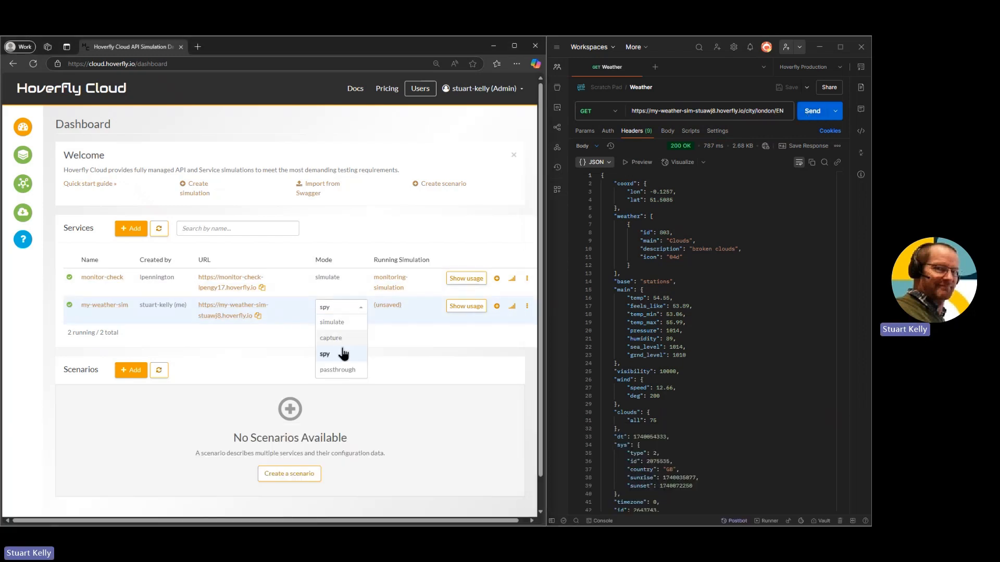
{"action": "left_click", "coordinate": [337, 369]}
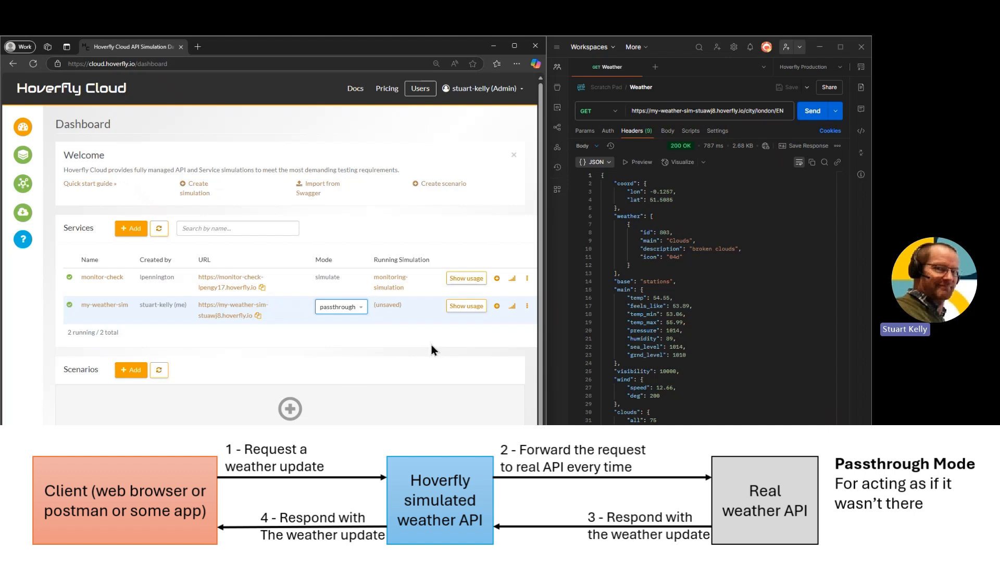
{"action": "left_click", "coordinate": [812, 110]}
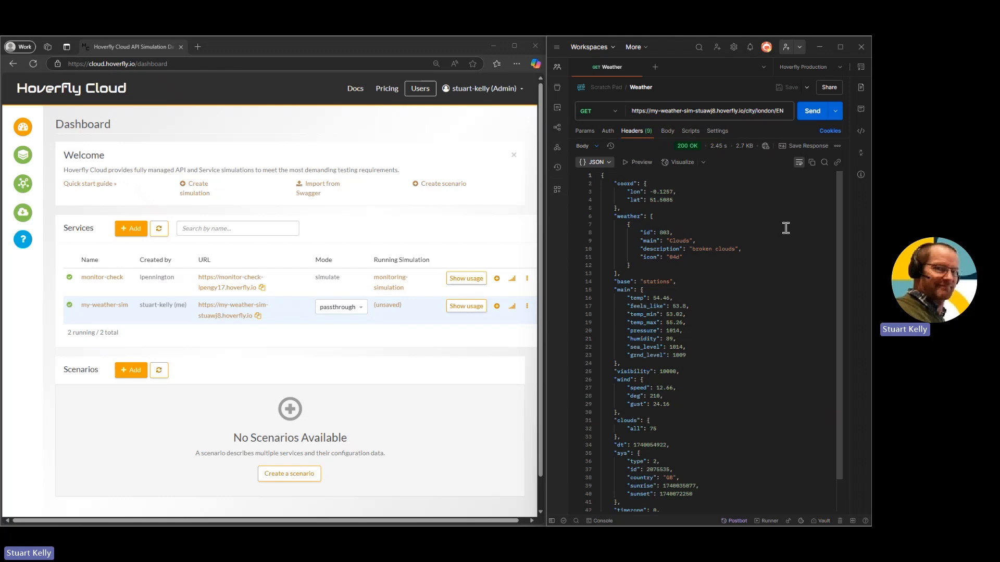
Set the my-weather-sim service to simulate mode, and run ./hcc --help in the Windows PowerShell window
{"action": "left_click", "coordinate": [360, 311]}
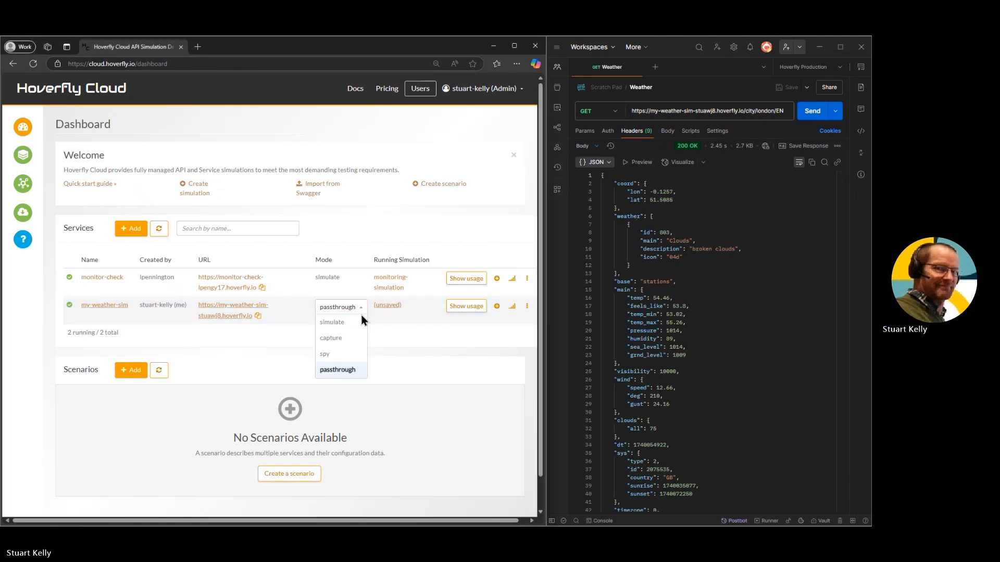
{"action": "left_click", "coordinate": [349, 337]}
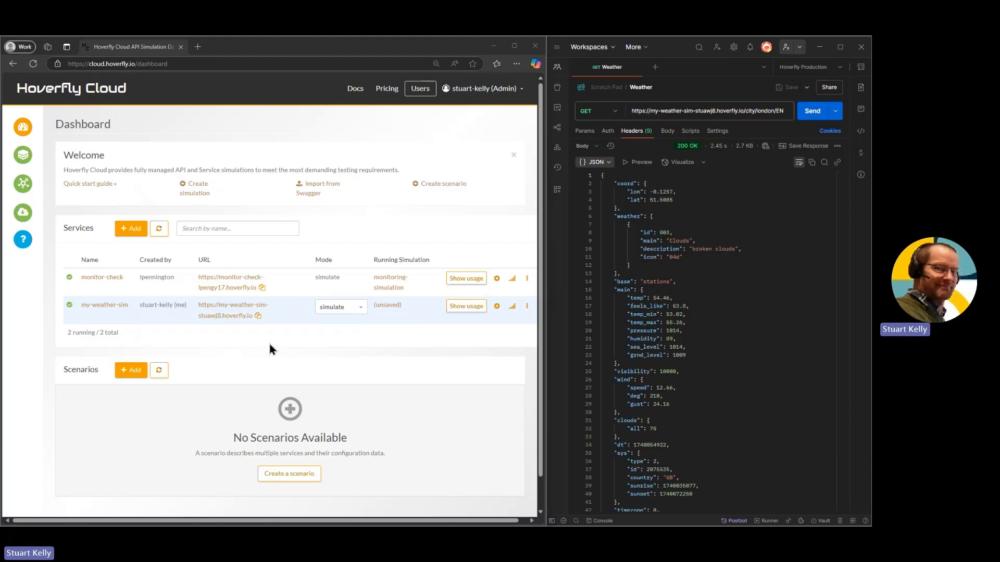
{"action": "key", "text": "alt+Tab"}
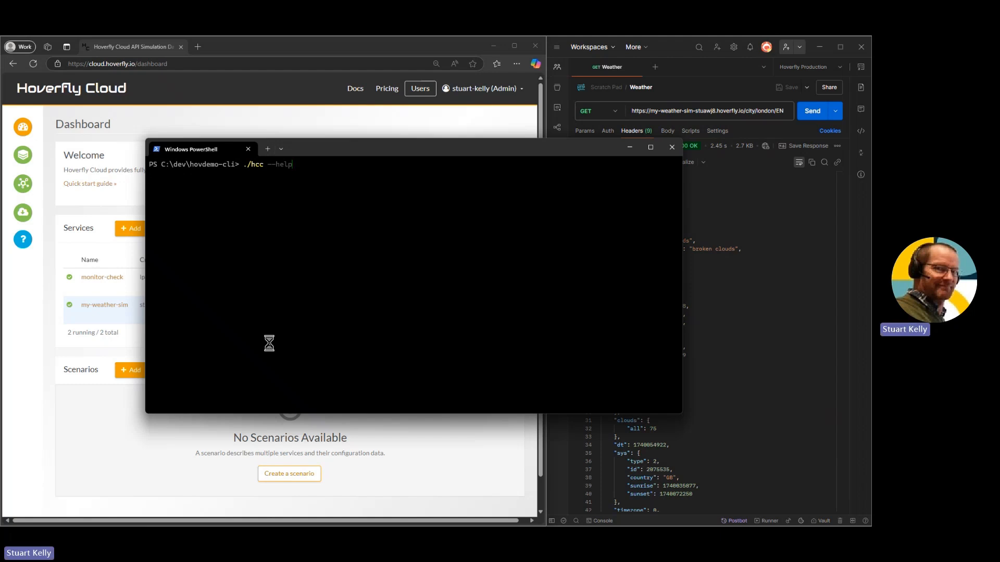
{"action": "key", "text": "Return"}
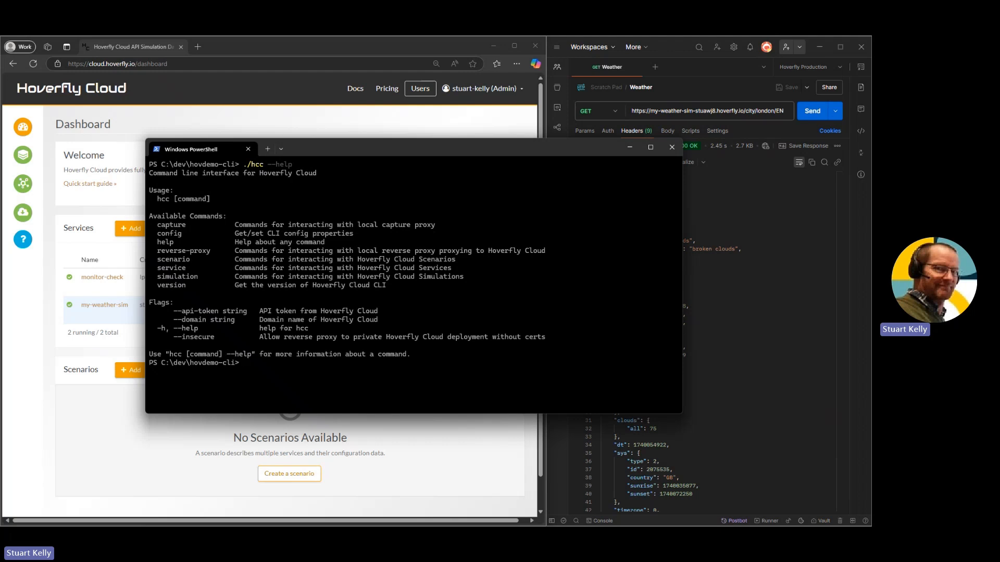
Recall the earlier service update command, change its mode to capture and run ./hcc service update my-weather-sim --mode capture
{"action": "key", "text": "Up"}
{"action": "key", "text": "Up"}
{"action": "key", "text": "Up"}
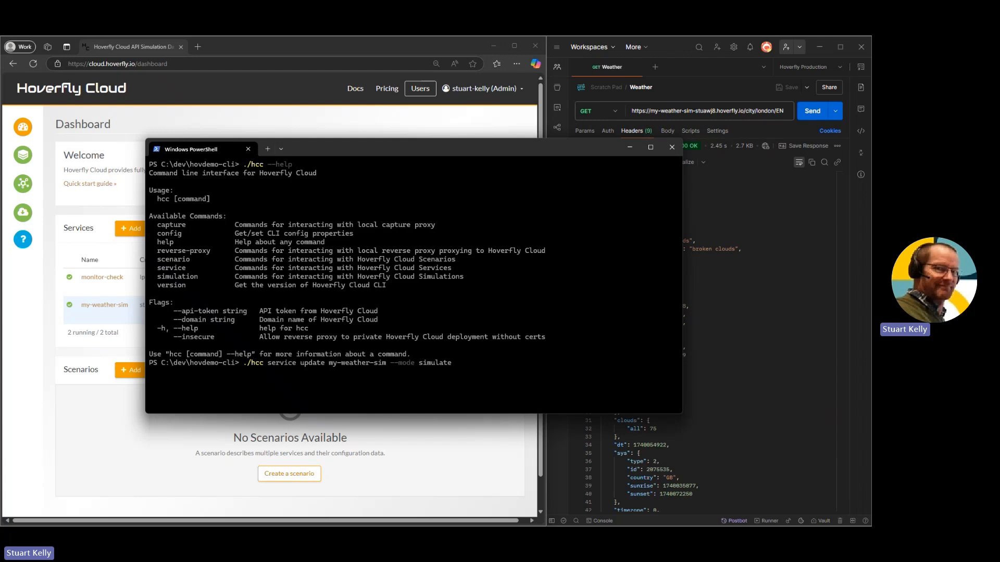
{"action": "left_click_drag", "start_coordinate": [384, 150], "coordinate": [395, 170]}
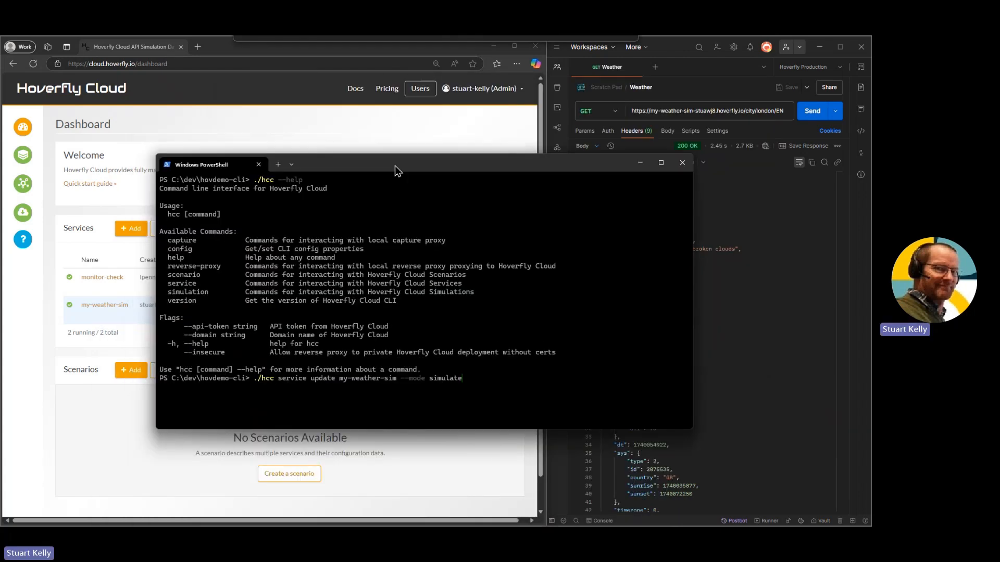
{"action": "key", "text": "BackSpace"}
{"action": "key", "text": "BackSpace"}
{"action": "key", "text": "BackSpace"}
{"action": "key", "text": "BackSpace"}
{"action": "key", "text": "BackSpace"}
{"action": "key", "text": "BackSpace"}
{"action": "key", "text": "BackSpace"}
{"action": "key", "text": "BackSpace"}
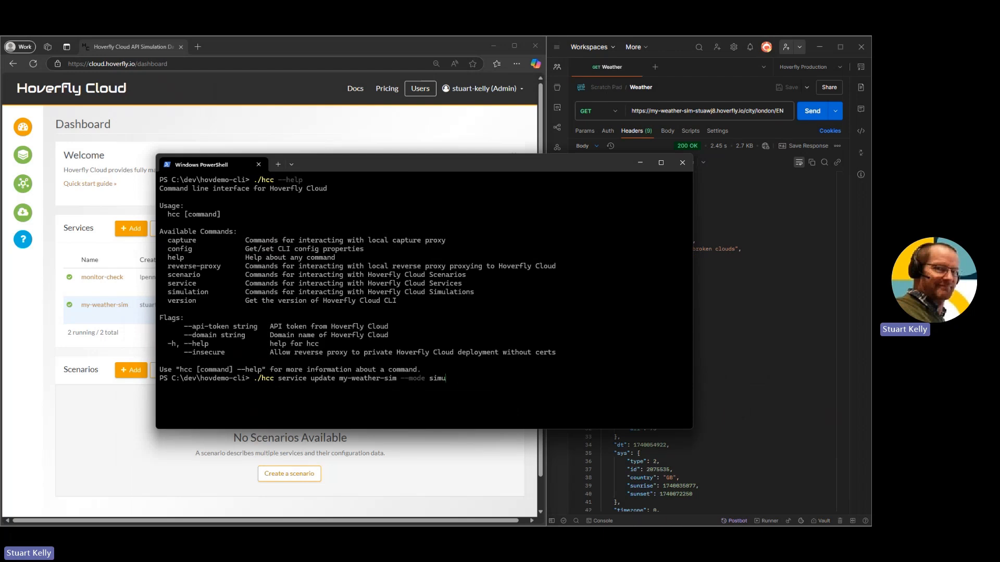
{"action": "type", "text": "capture"}
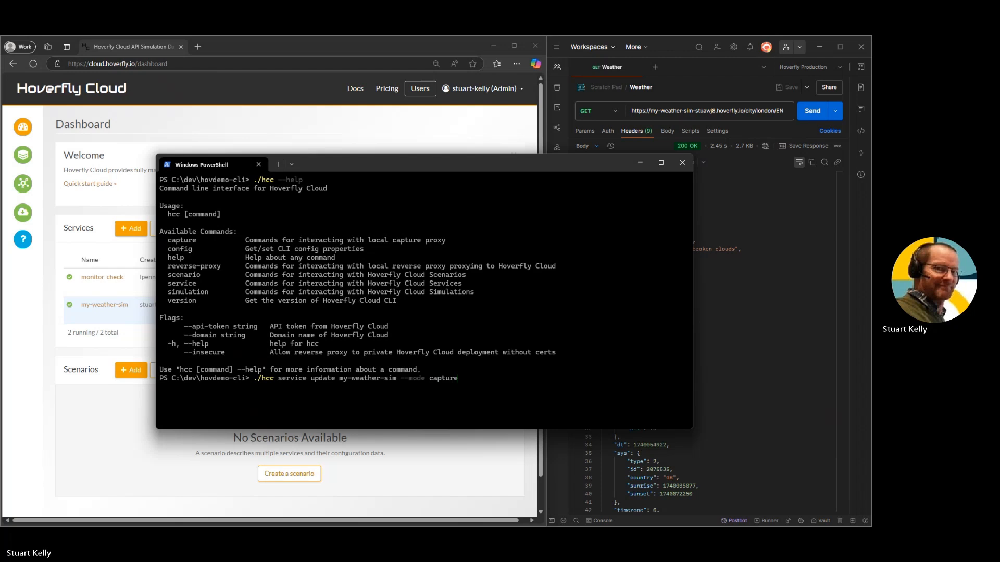
{"action": "key", "text": "Return"}
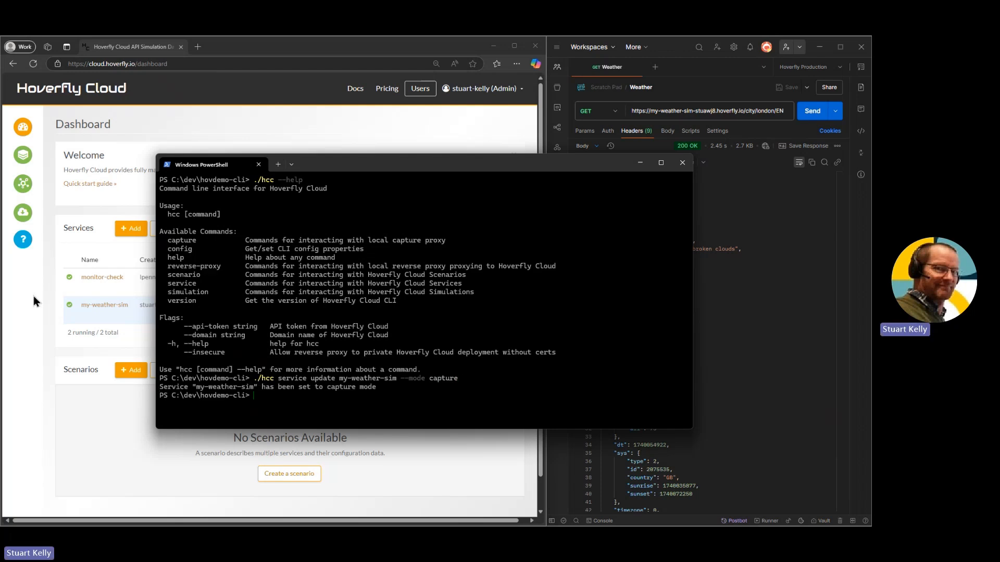
Refresh the services list on the Hoverfly Cloud dashboard to check my-weather-sim's mode, and return to the PowerShell window
{"action": "left_click", "coordinate": [62, 273]}
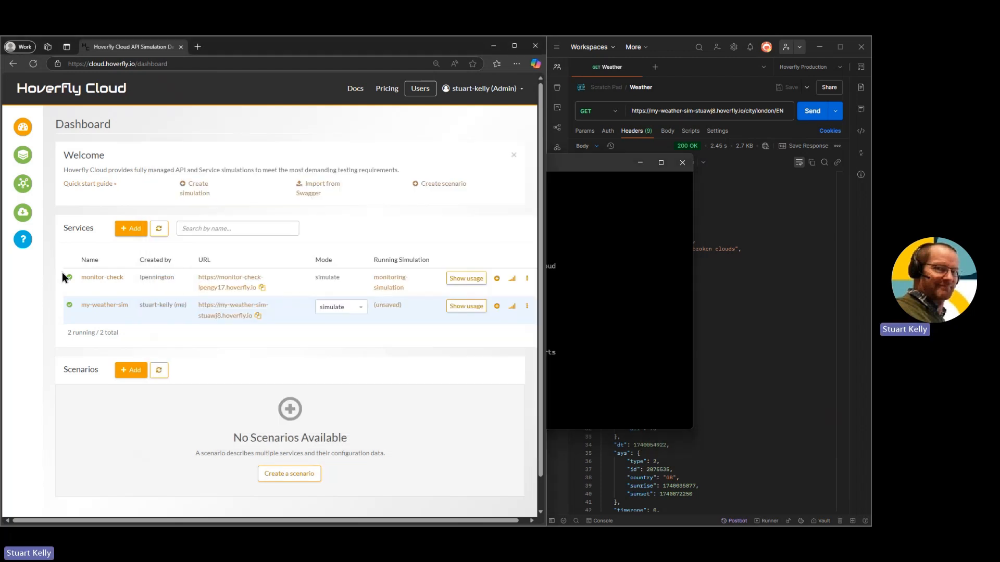
{"action": "left_click", "coordinate": [160, 230]}
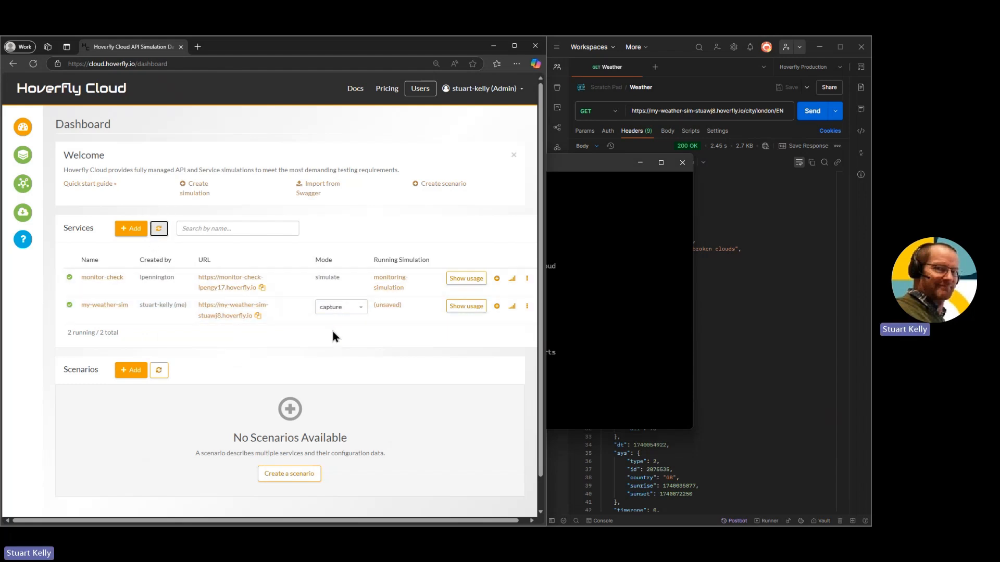
{"action": "left_click", "coordinate": [593, 165]}
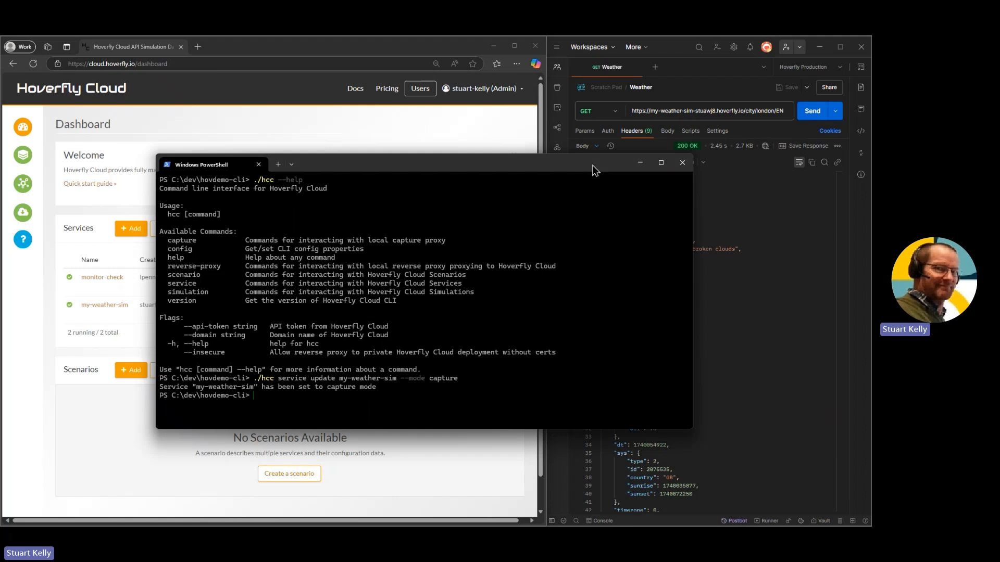